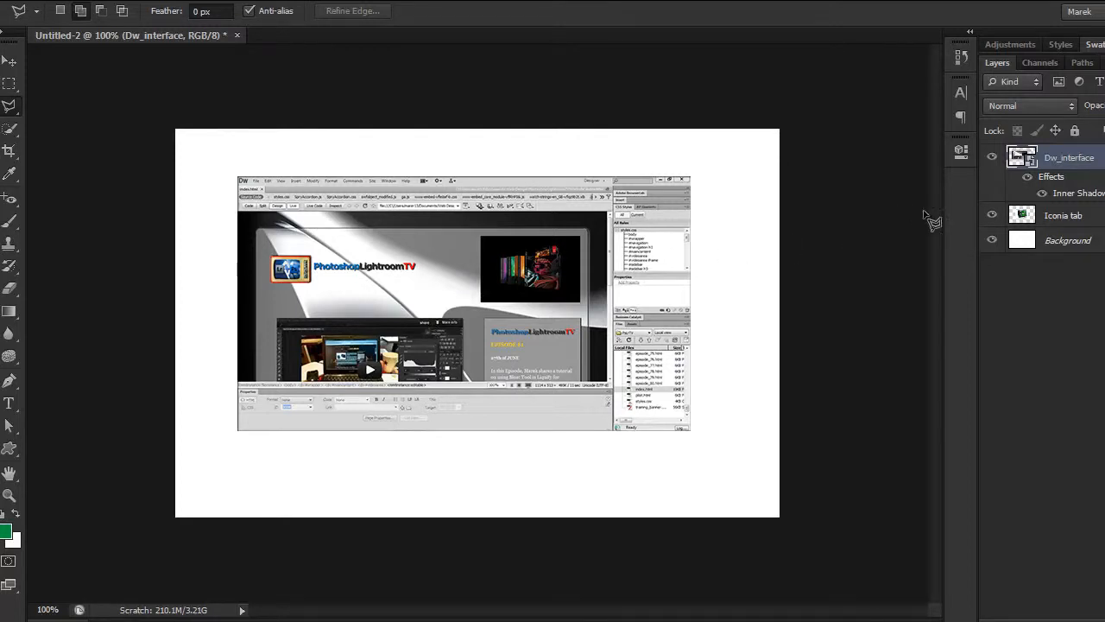
Step: Select the outline of the Dw_interface layer's content, copy it, and deselect
click(992, 157)
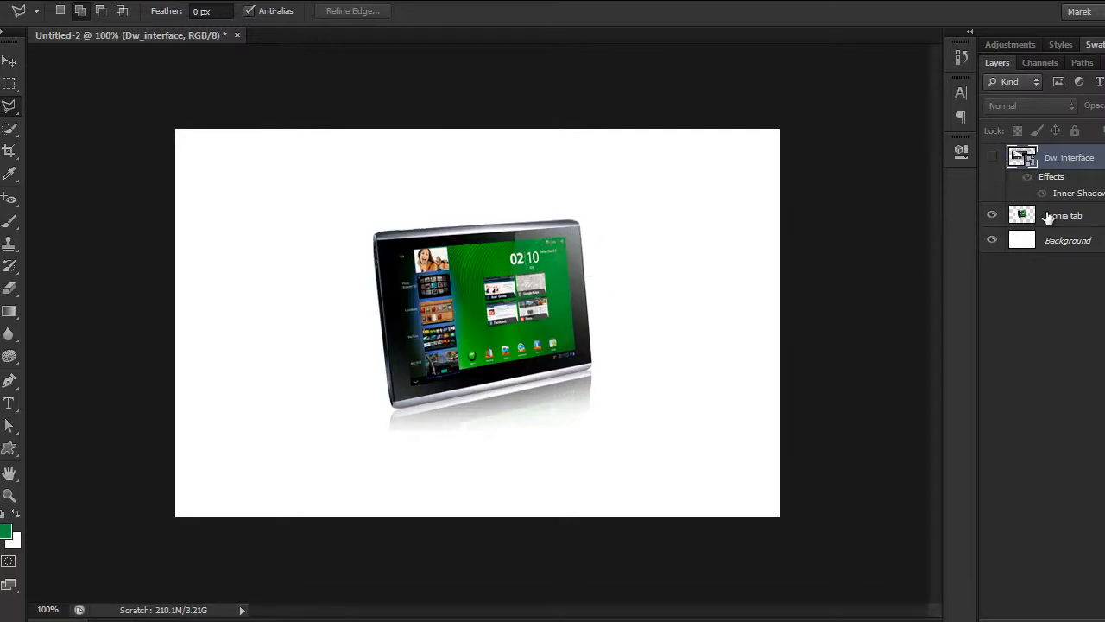
click(990, 158)
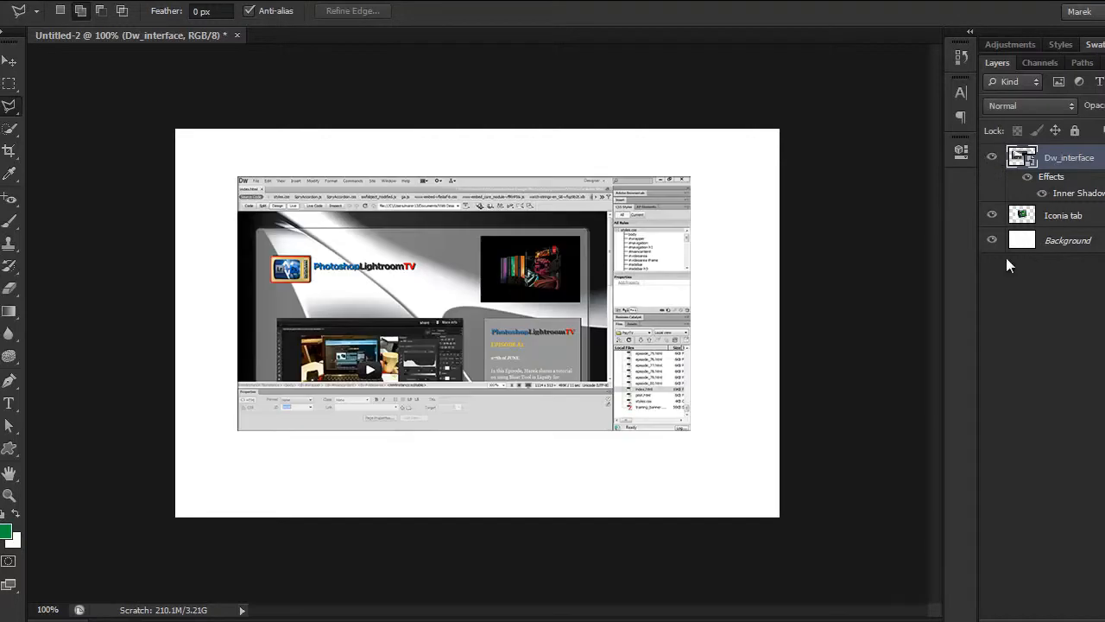
ctrl+click(1021, 157)
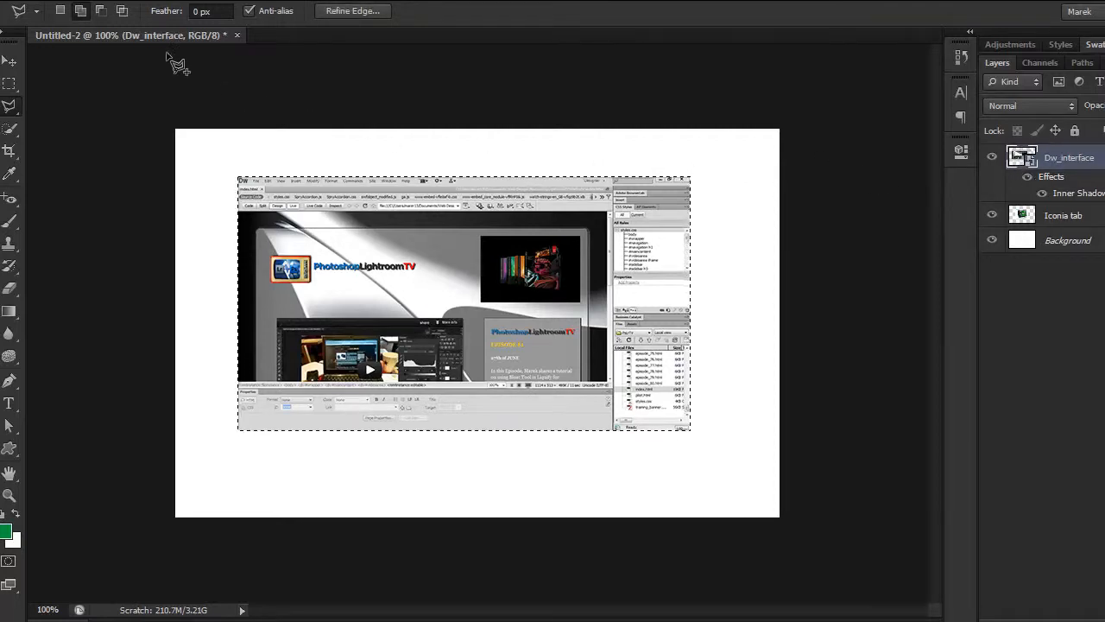
click(95, 2)
click(95, 101)
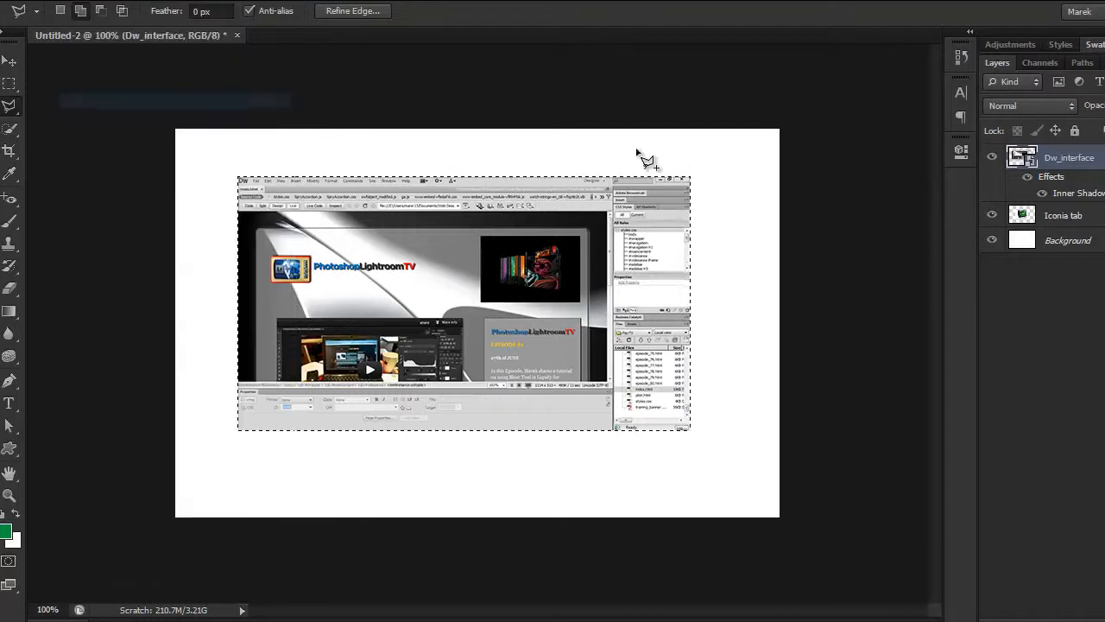
click(226, 2)
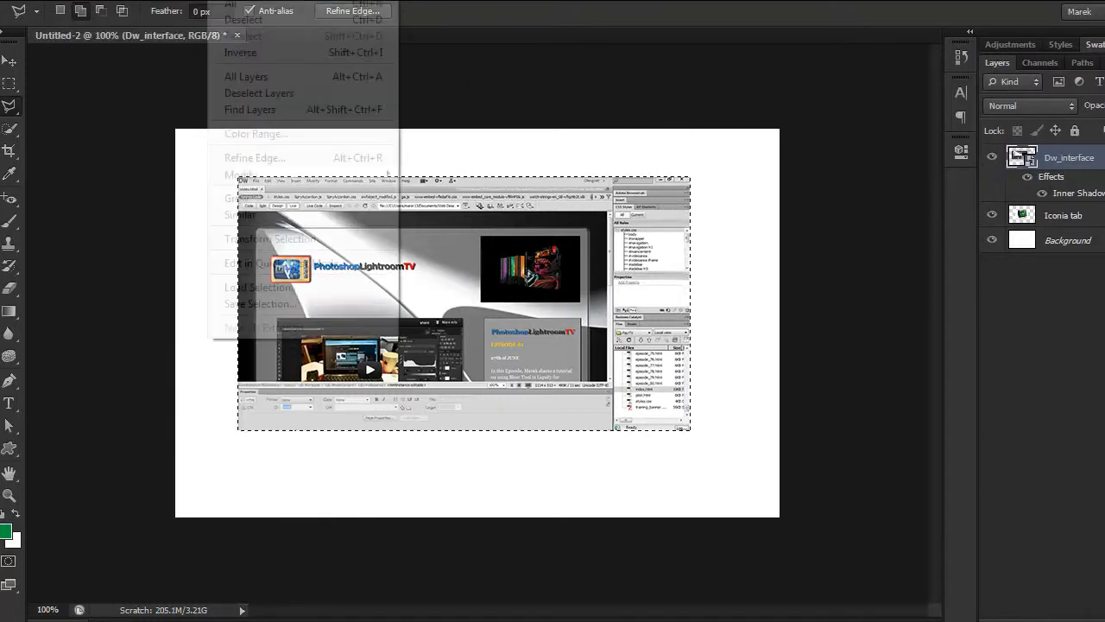
click(246, 19)
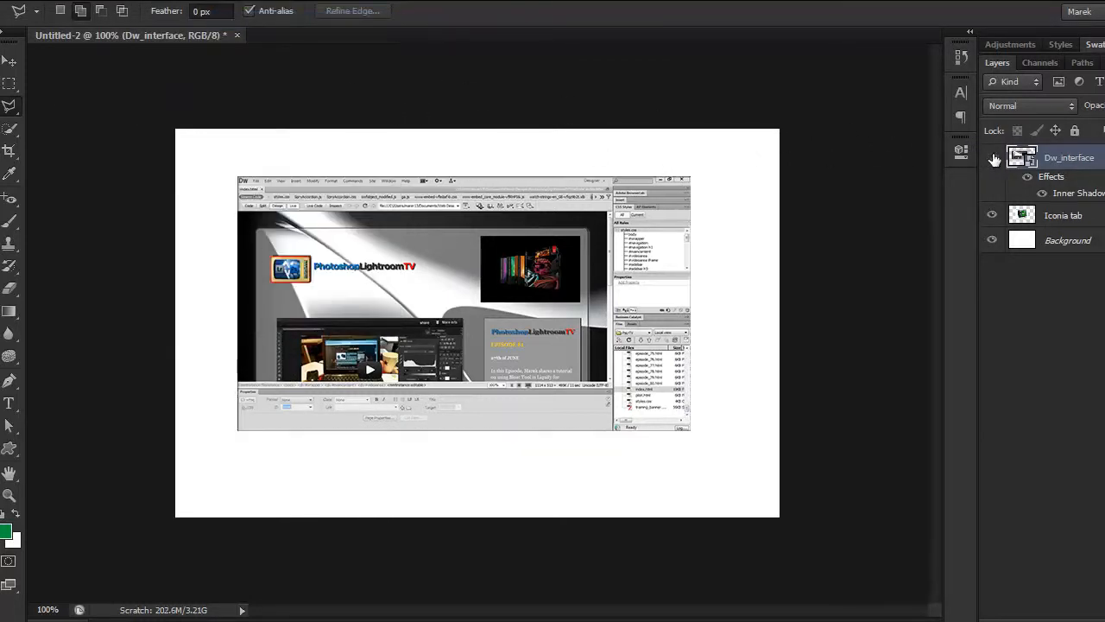
Step: Hide the Dw_interface layer and outline the tablet's display on the Iconia tab layer with a four-cornered Polygonal Lasso selection
click(992, 158)
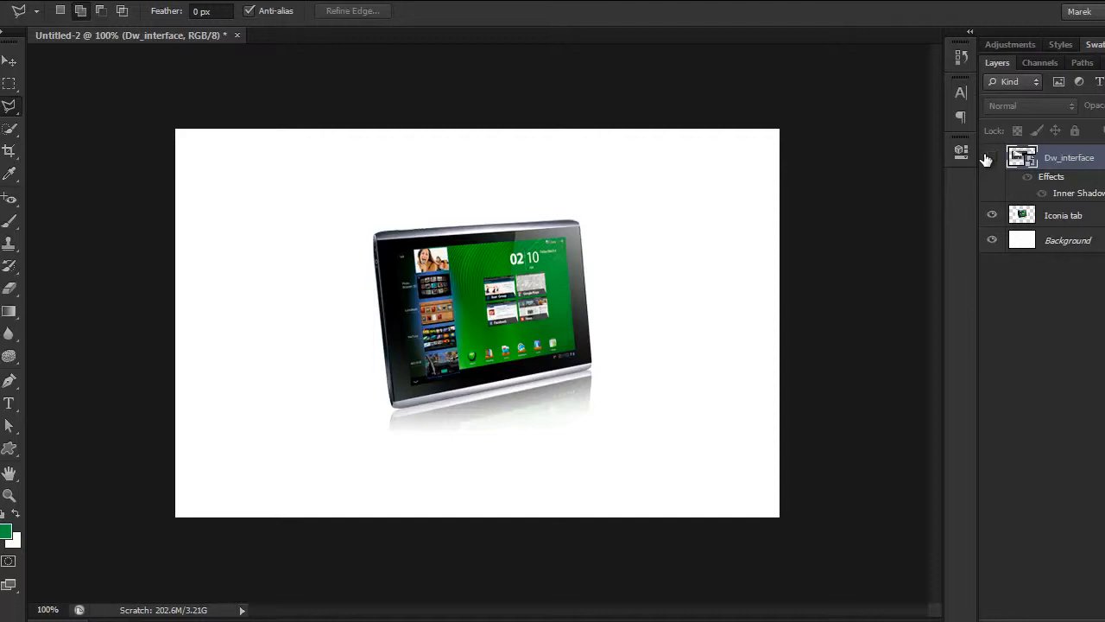
click(1076, 215)
key(ctrl+plus)
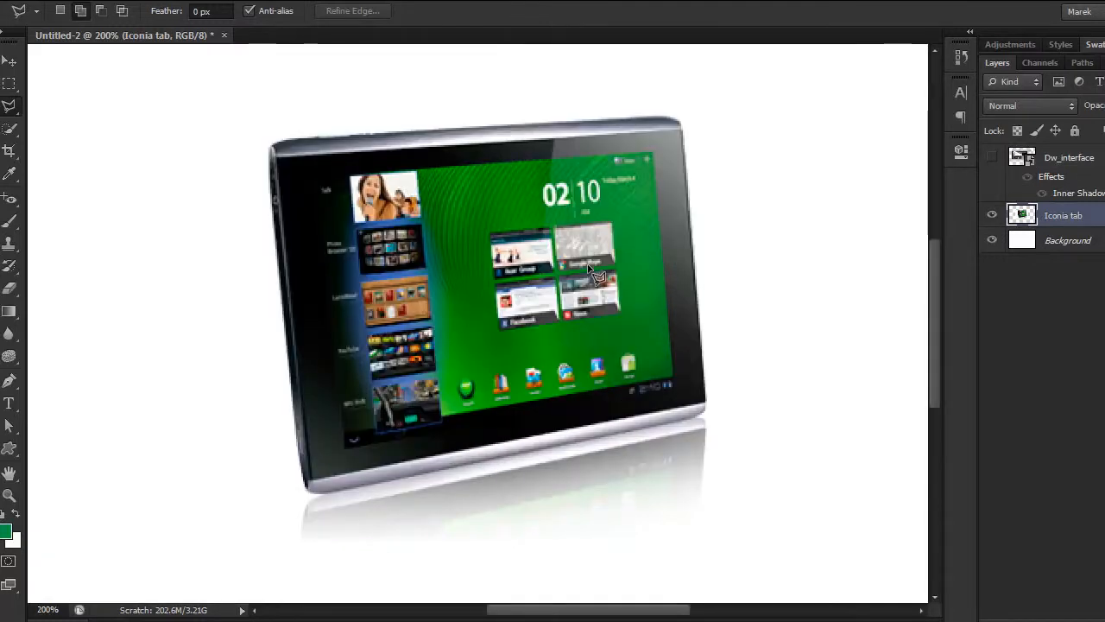
click(344, 448)
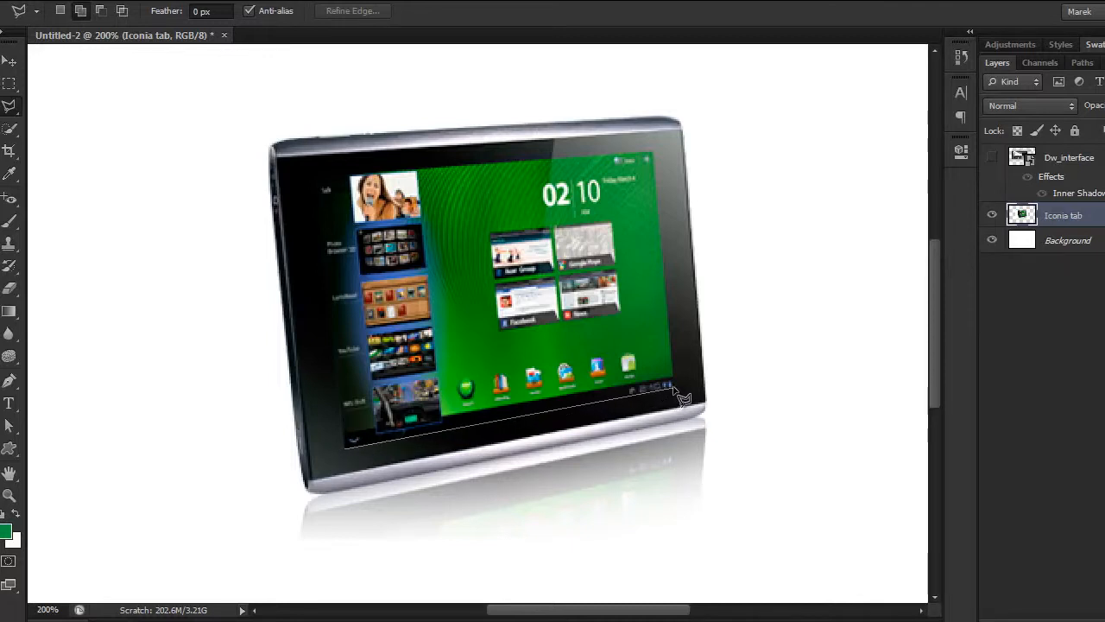
click(671, 388)
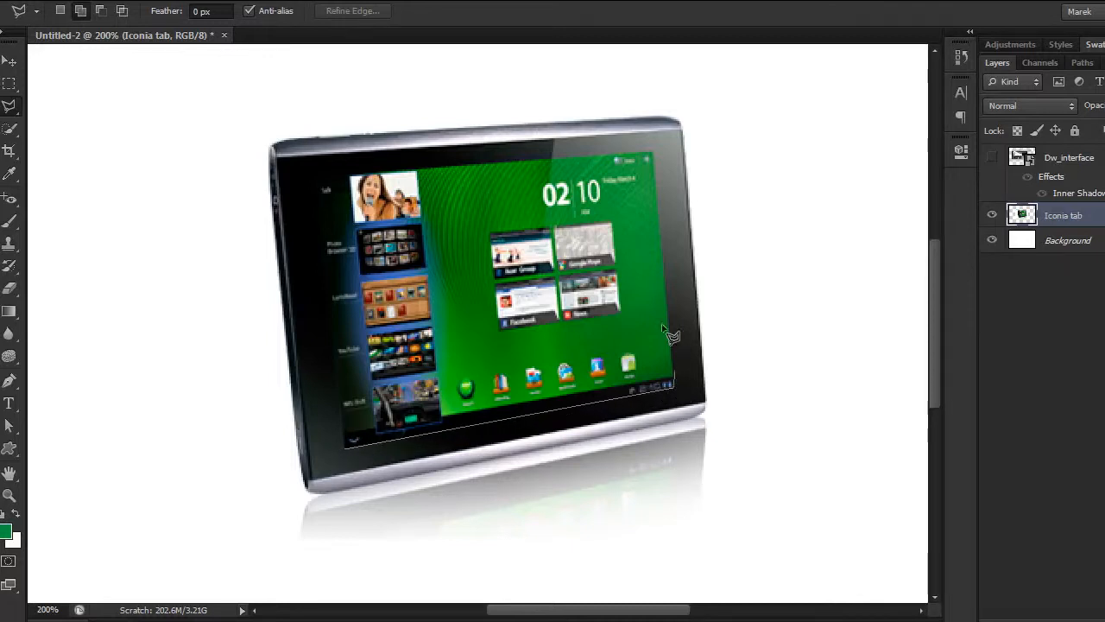
click(653, 156)
click(316, 179)
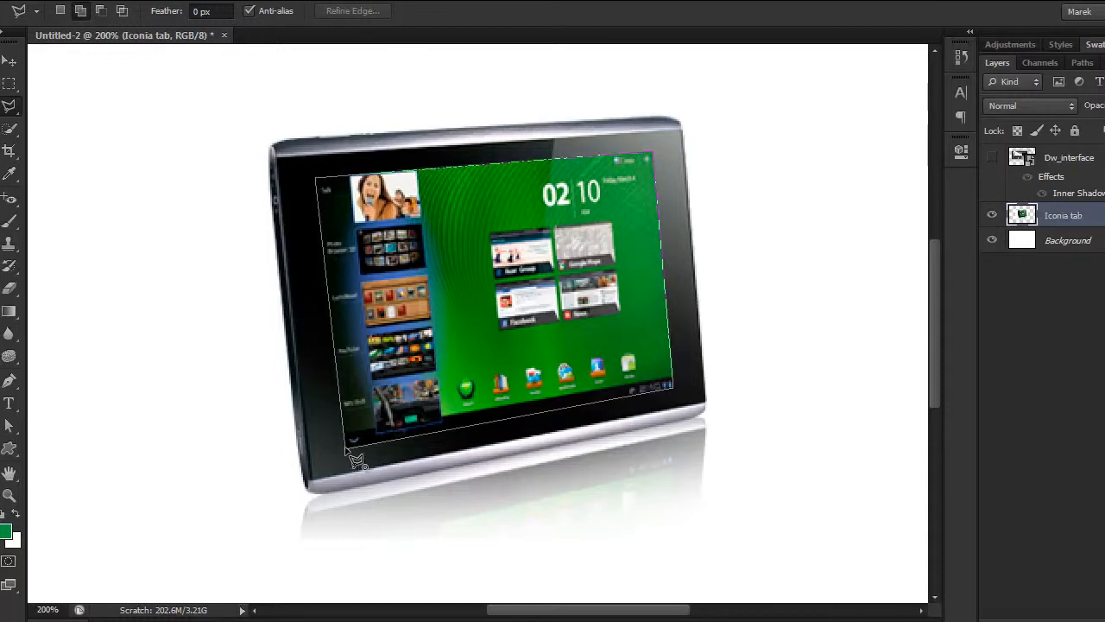
click(346, 446)
key(ctrl+minus)
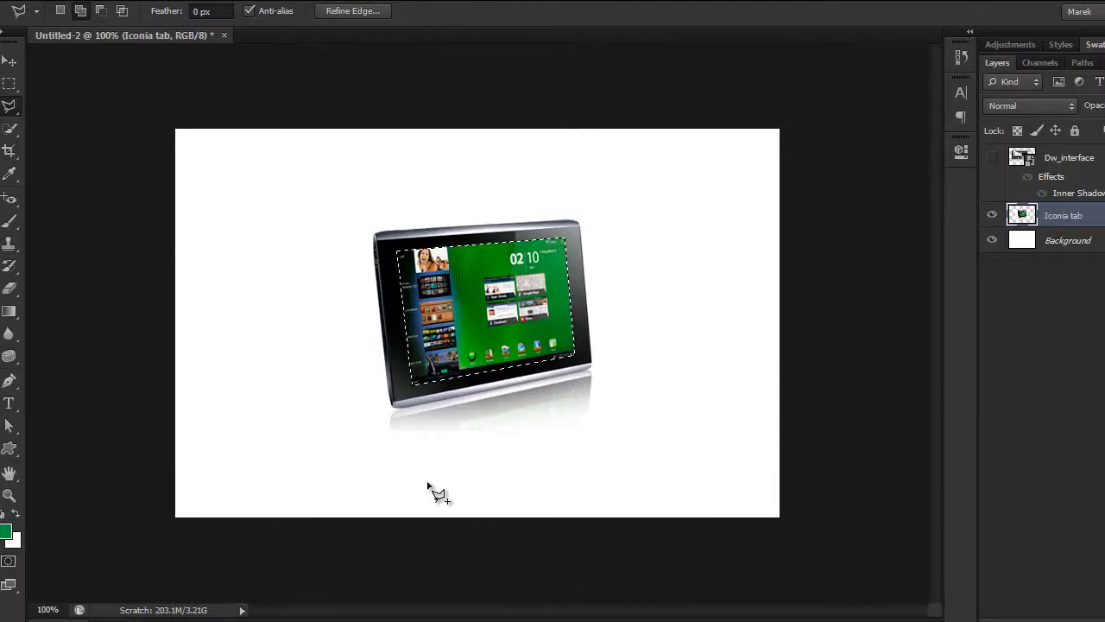
Step: Paste the copied interface into the display selection as a masked layer and name the layer "Dw screen"
click(68, 0)
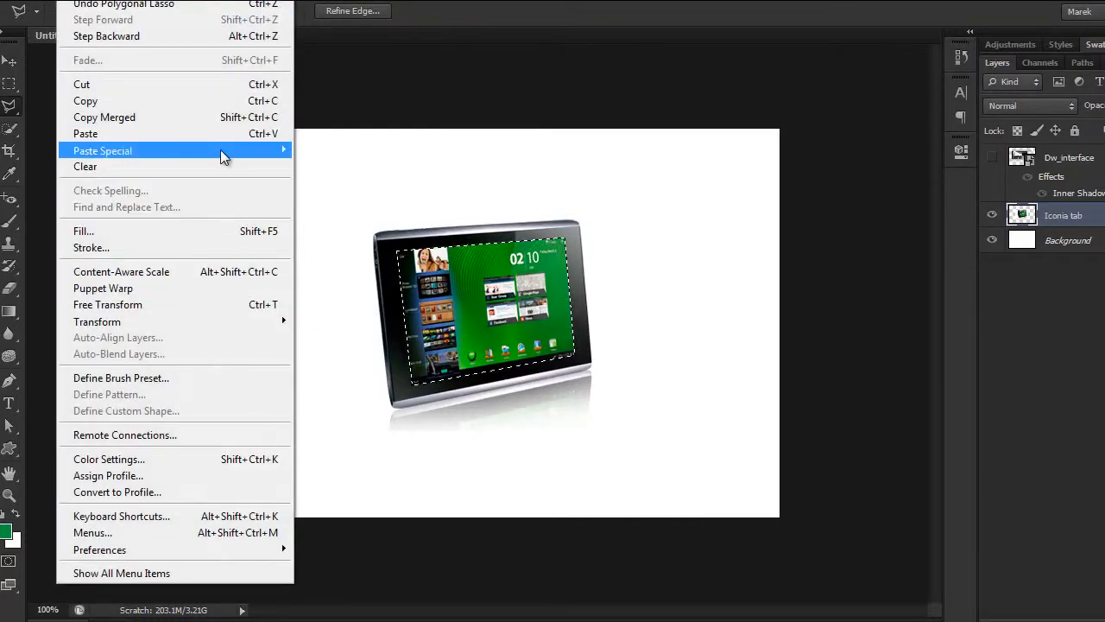
mouse_move(285, 150)
click(370, 168)
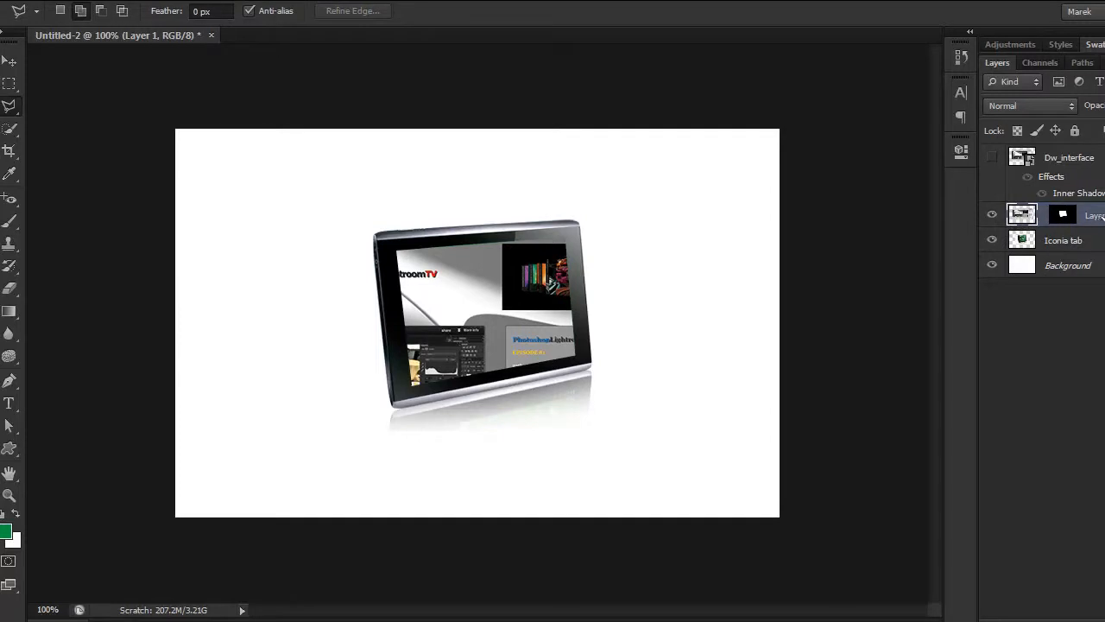
double_click(1095, 216)
text(Dw screen)
key(Return)
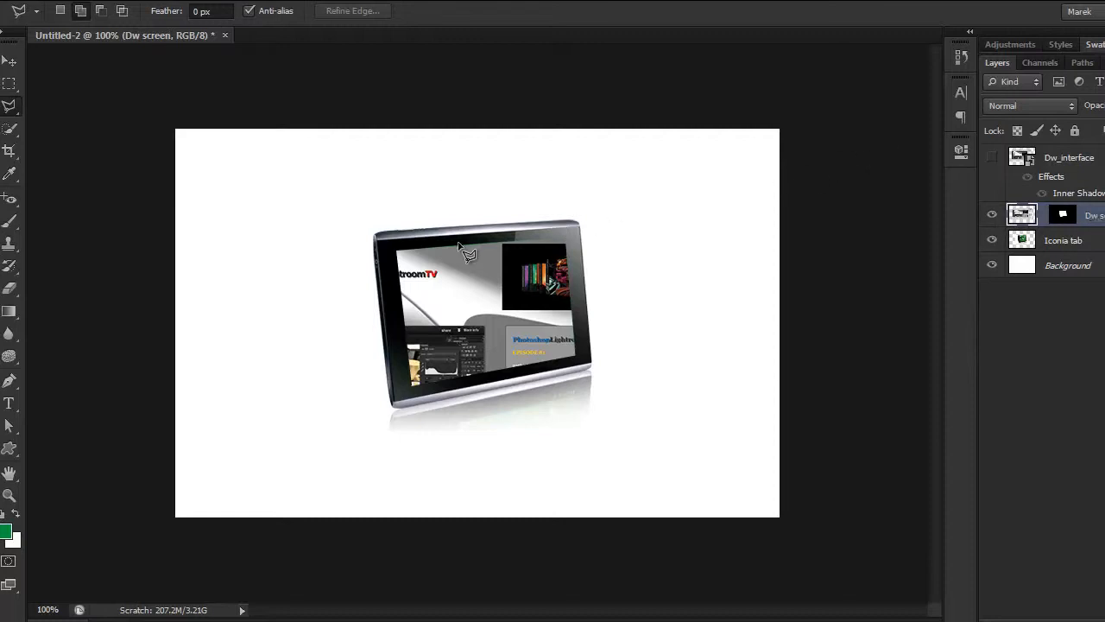
Step: Free-transform the Dw screen image by distorting its four corners to roughly match the corners of the tablet's display
click(79, 1)
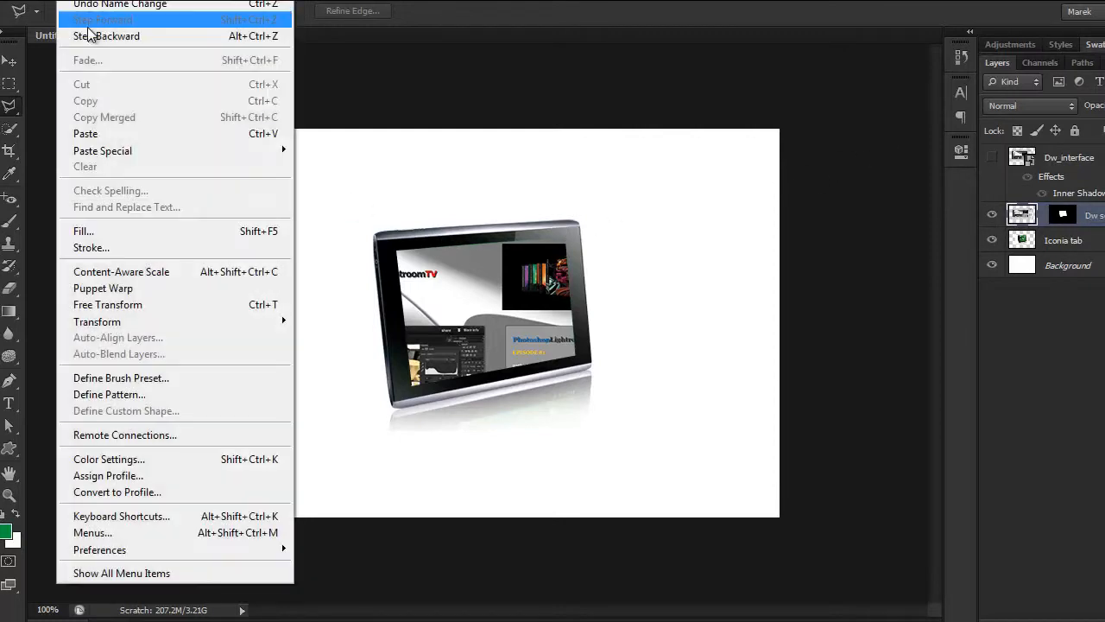
click(132, 307)
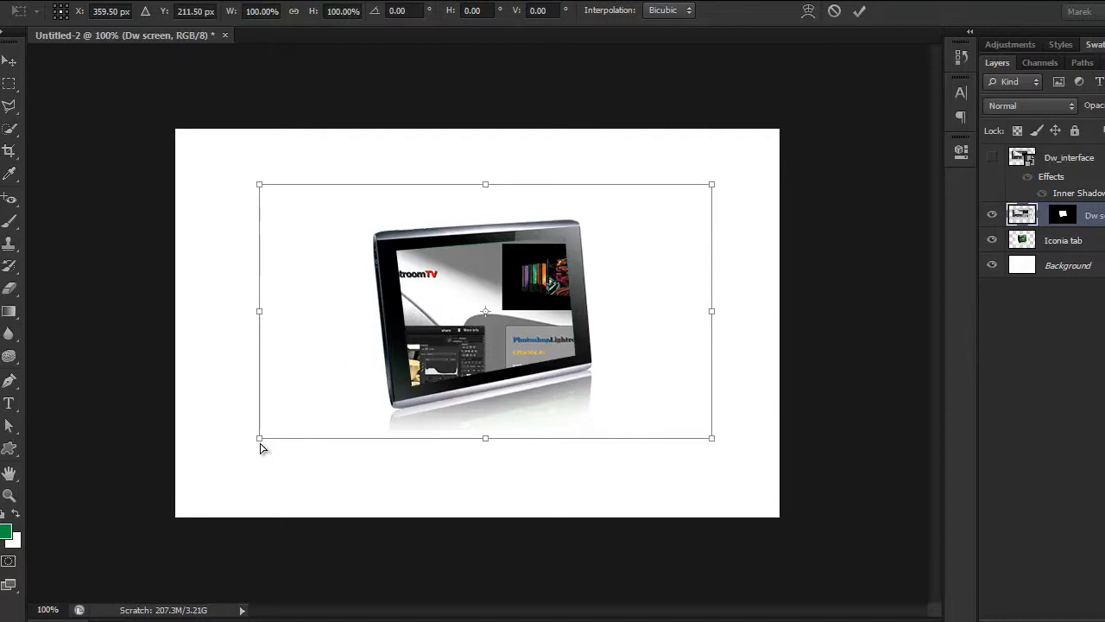
drag(266, 439, 410, 388)
drag(260, 184, 395, 251)
drag(710, 193, 563, 238)
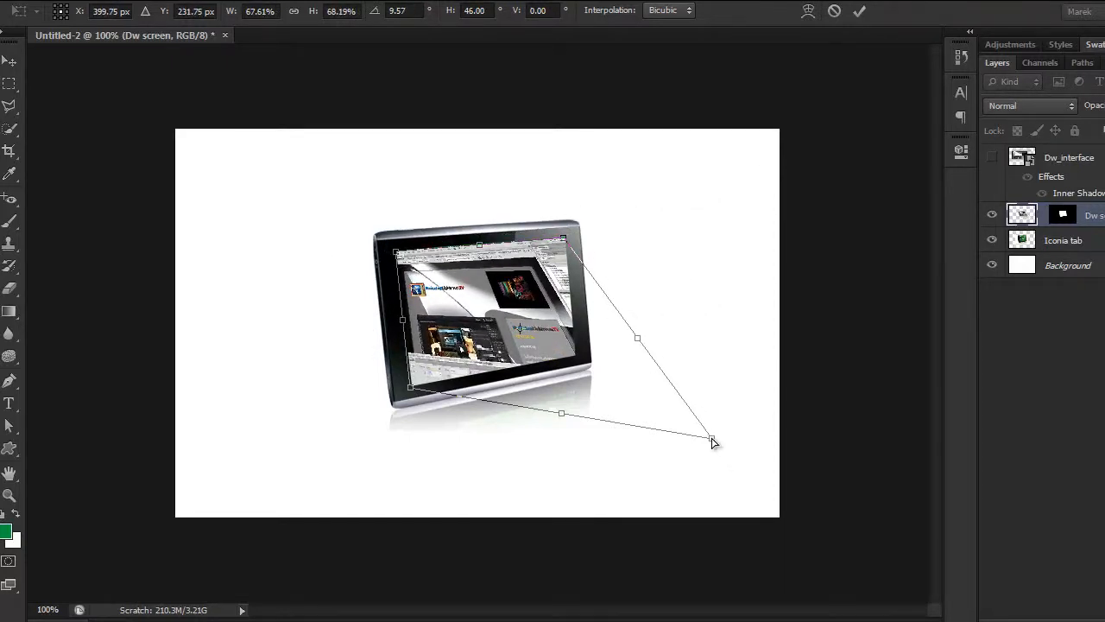
drag(712, 442, 576, 358)
Step: Fine-tune the lower-left, upper-left and upper-right corners of the interface image to the display's edges and apply the transform
key(ctrl+plus)
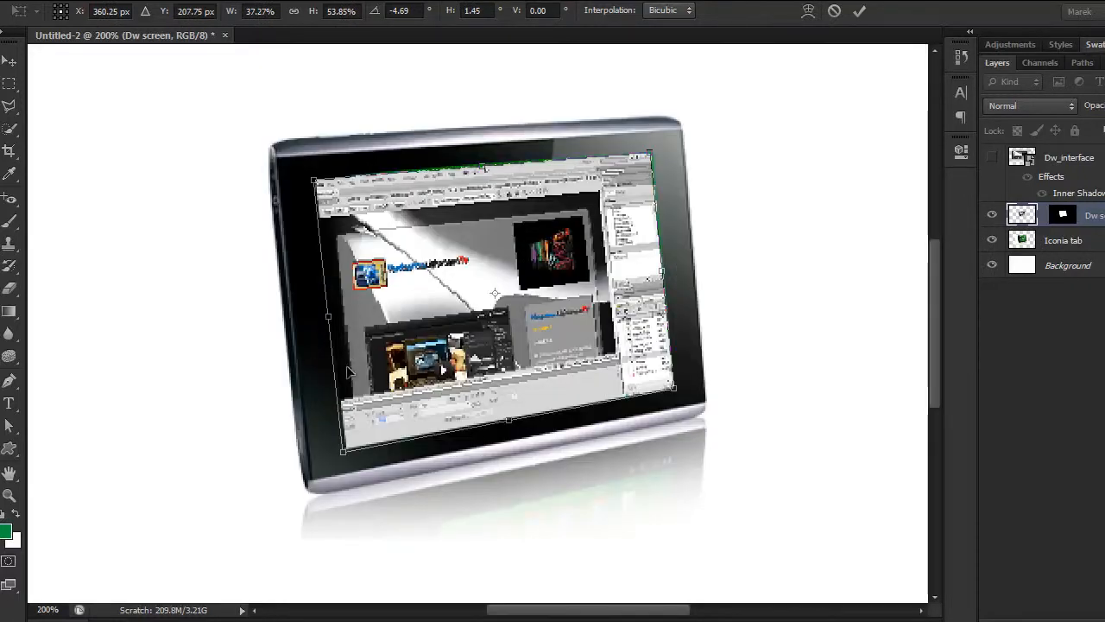
drag(343, 449, 346, 447)
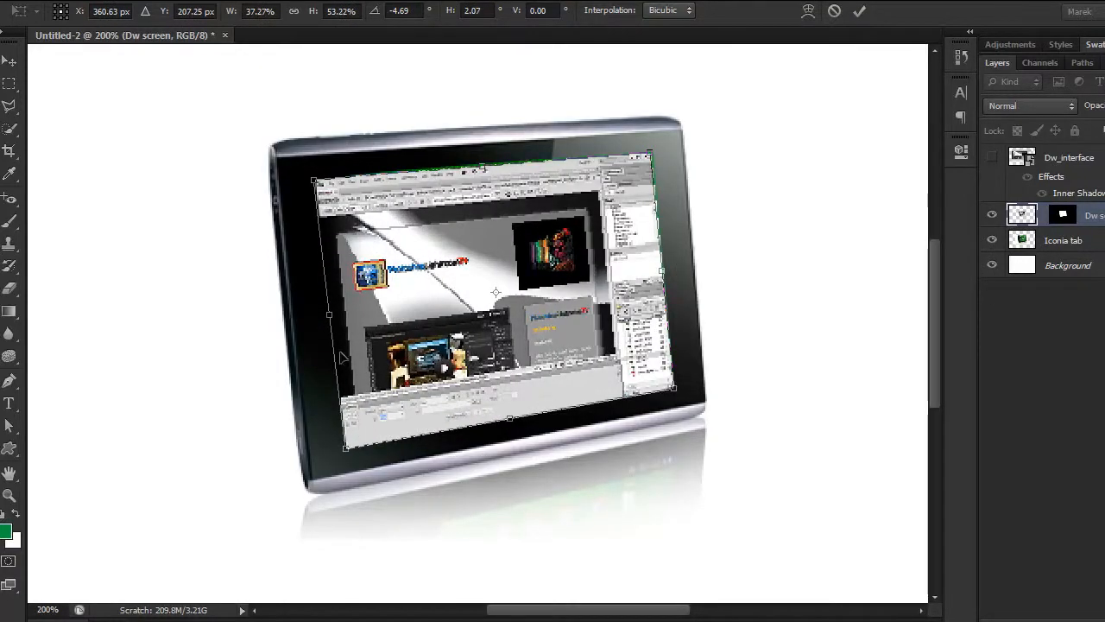
drag(317, 183, 316, 178)
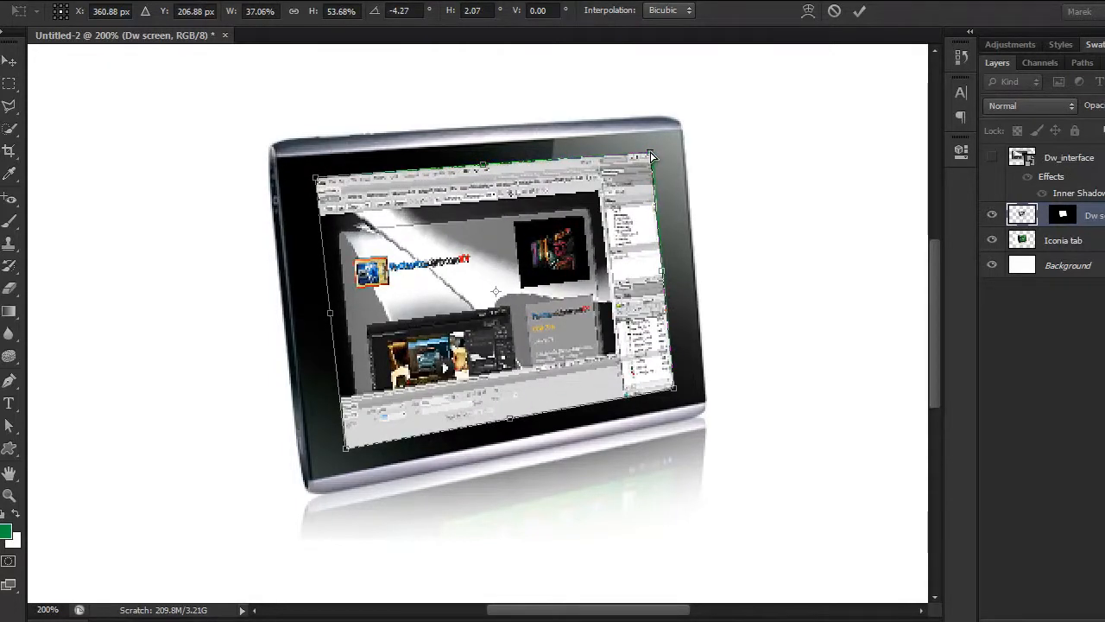
drag(654, 155, 651, 152)
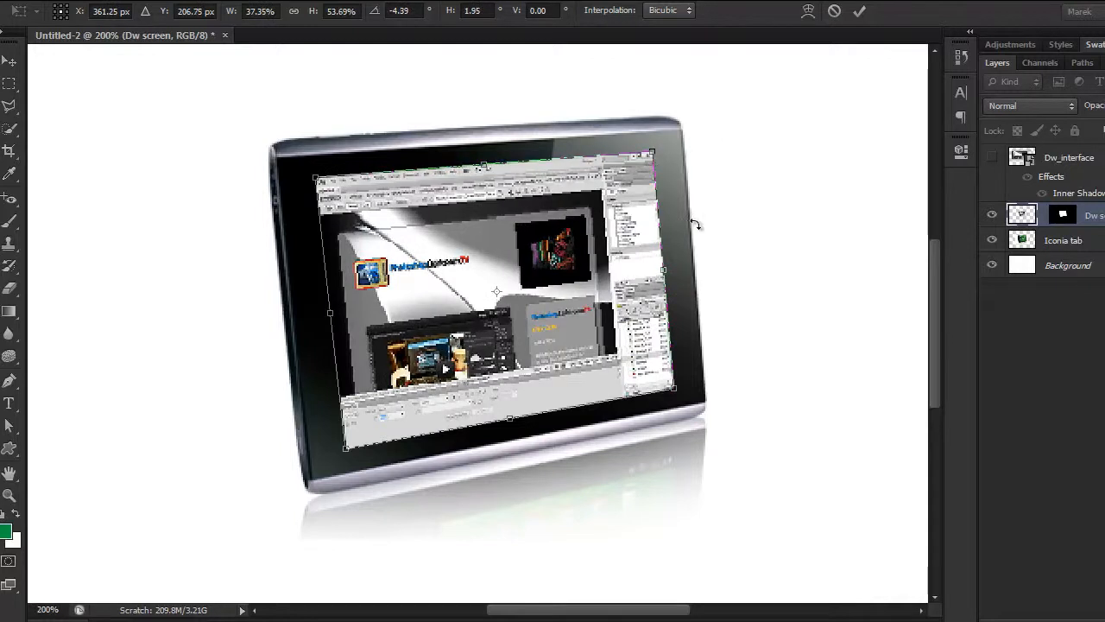
key(ctrl+minus)
key(Return)
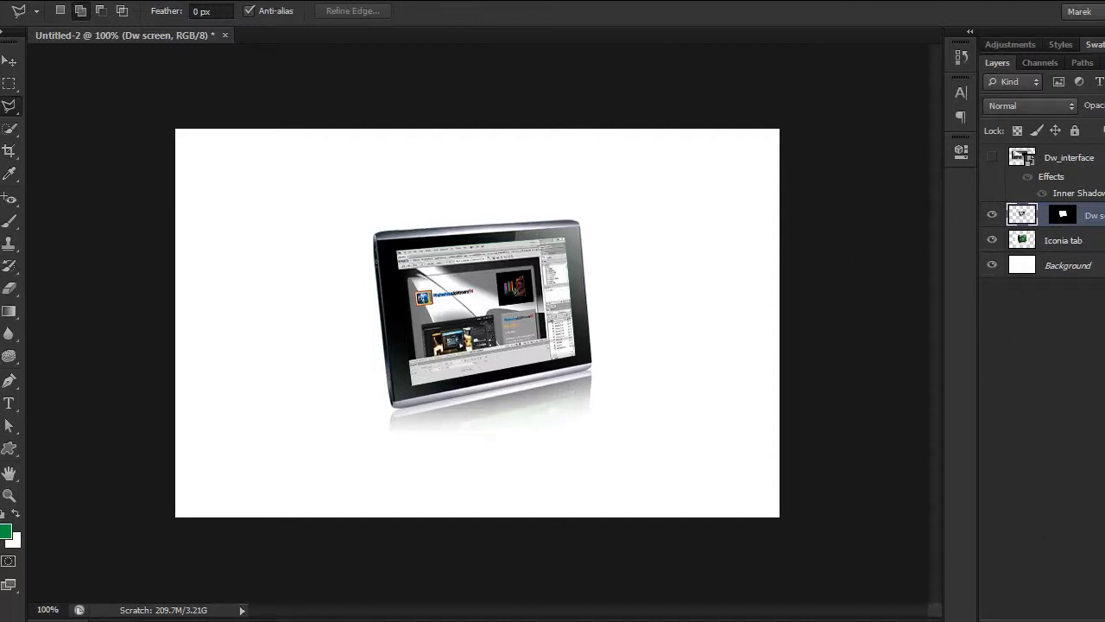
Step: Add a new layer named "Reflection" above the Dw screen layer
key(ctrl+shift+alt+n)
double_click(1059, 215)
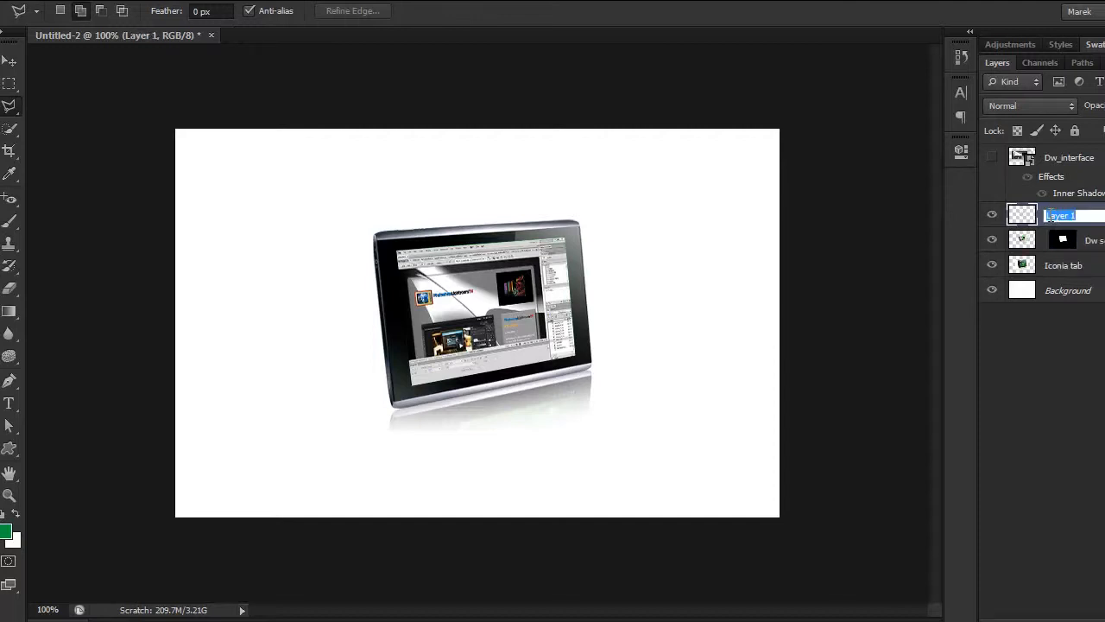
text(Reflection)
key(Return)
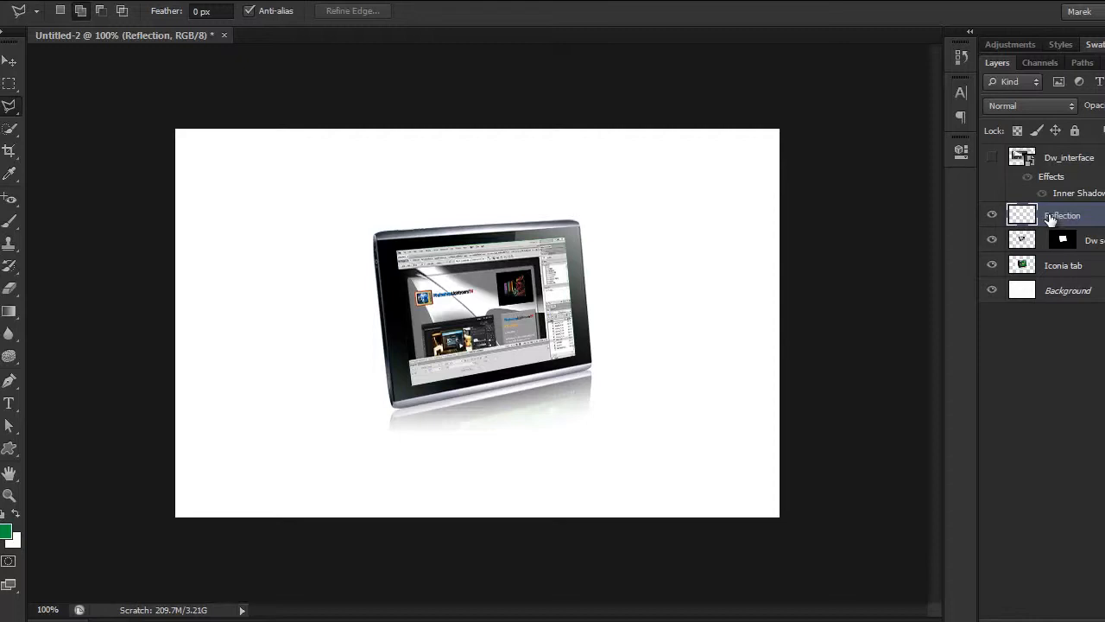
Step: Draw a four-sided Polygonal Lasso selection over the right part of the tablet's glass, starting at the edge of the existing glare
key(ctrl+plus)
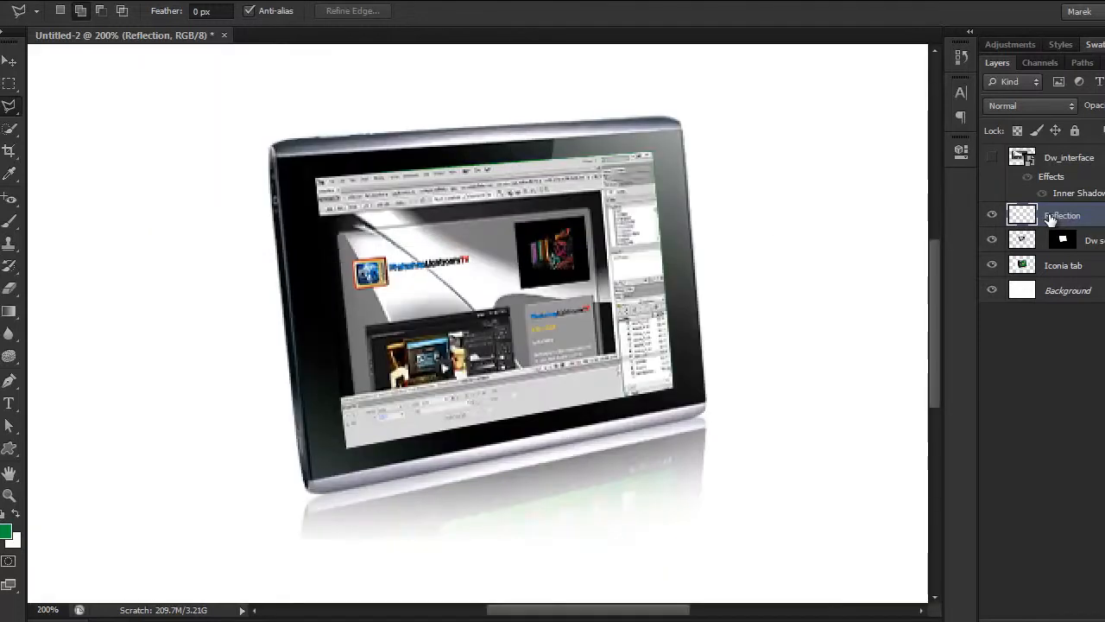
click(553, 138)
click(542, 412)
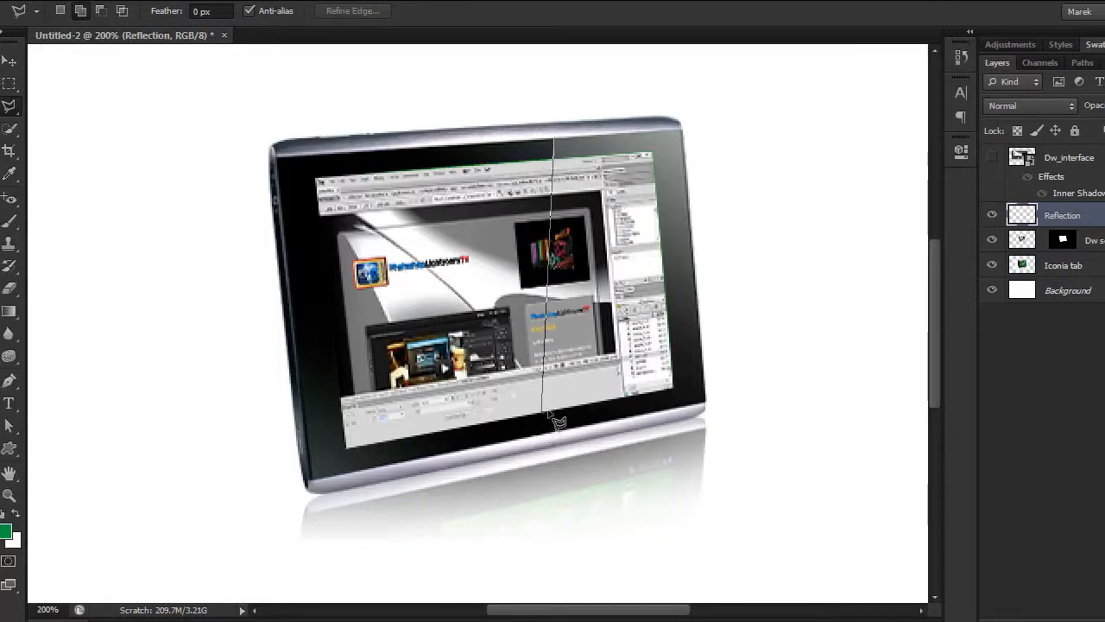
click(704, 385)
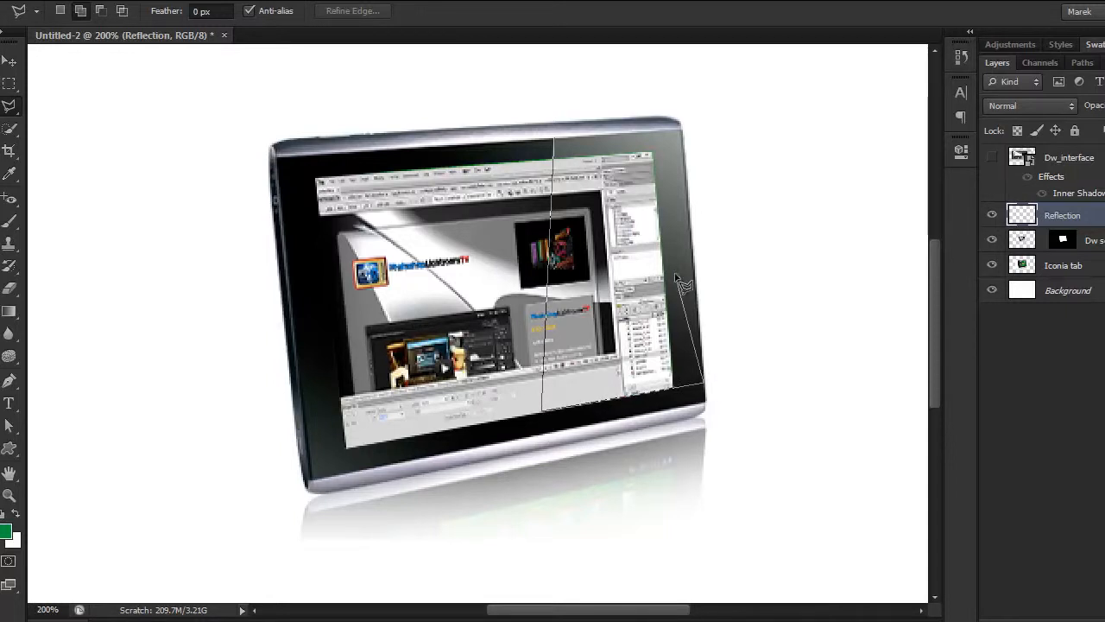
click(680, 130)
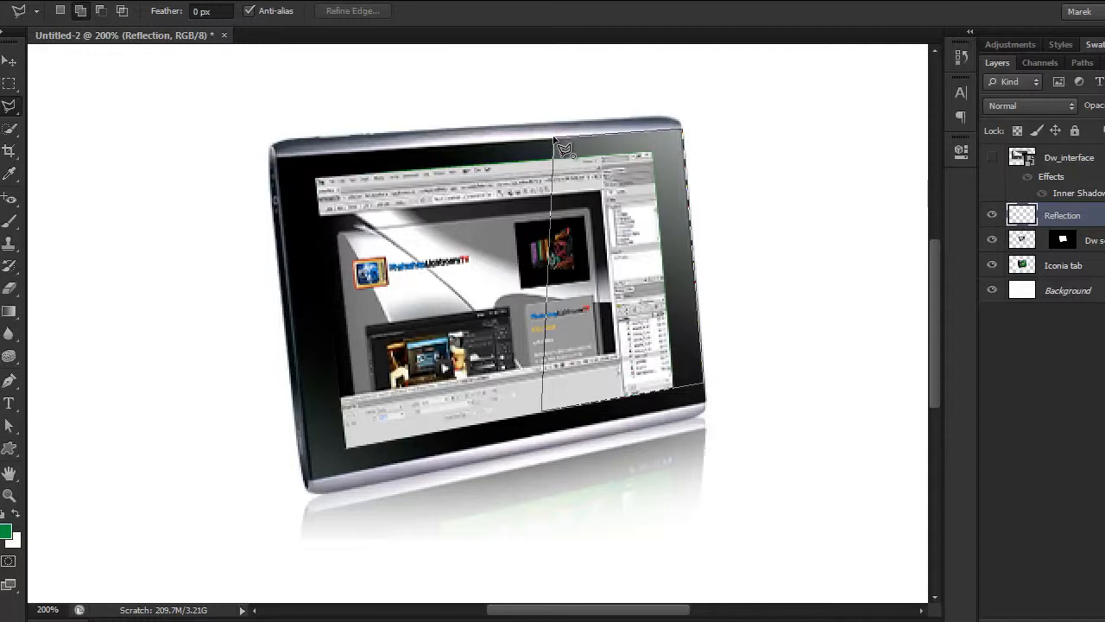
double_click(556, 139)
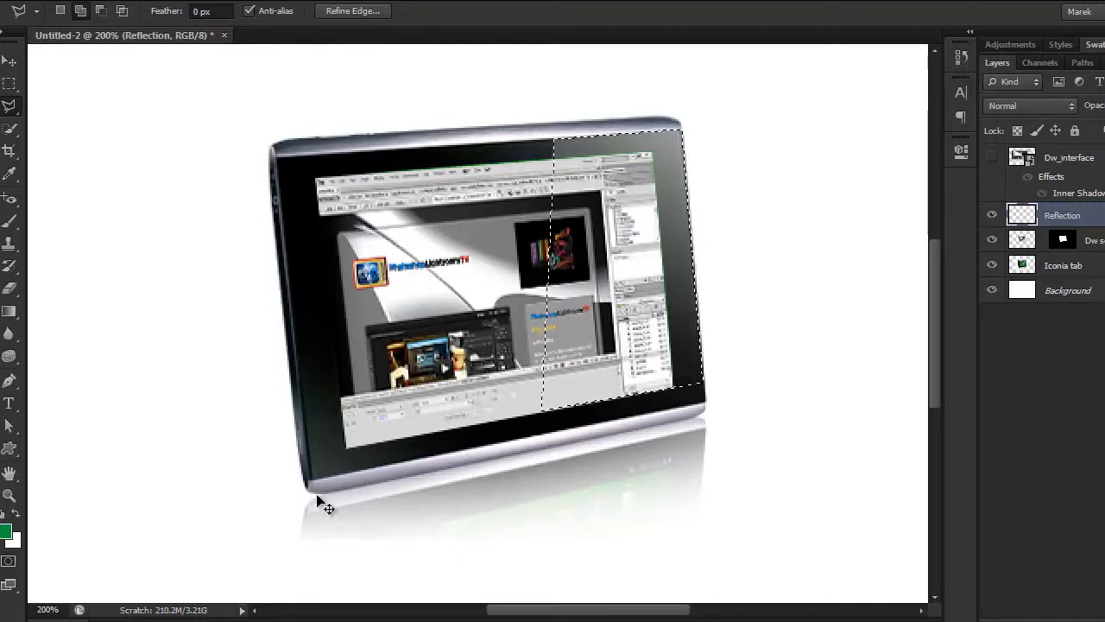
Step: Fill the selected glass area with the white background colour on the Reflection layer and deselect
key(ctrl+BackSpace)
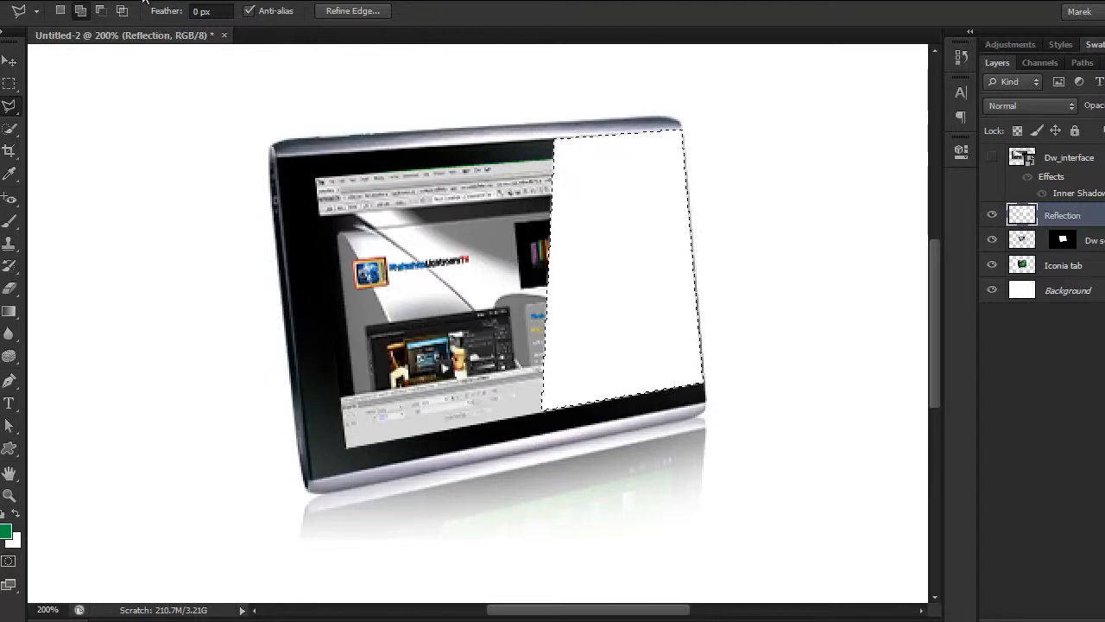
click(226, 0)
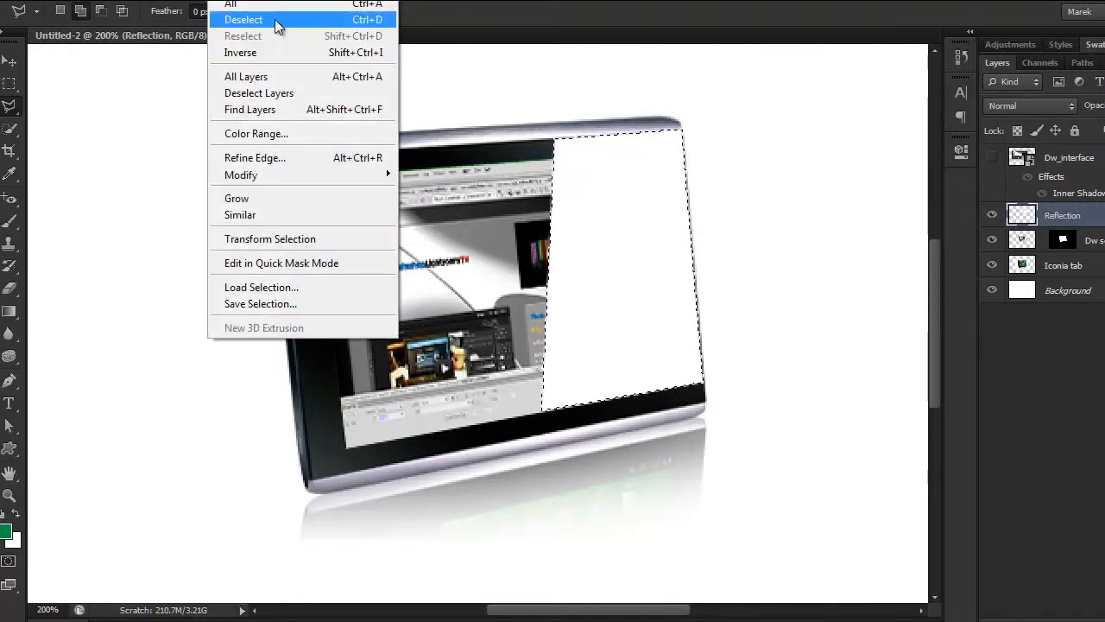
click(279, 19)
key(ctrl+minus)
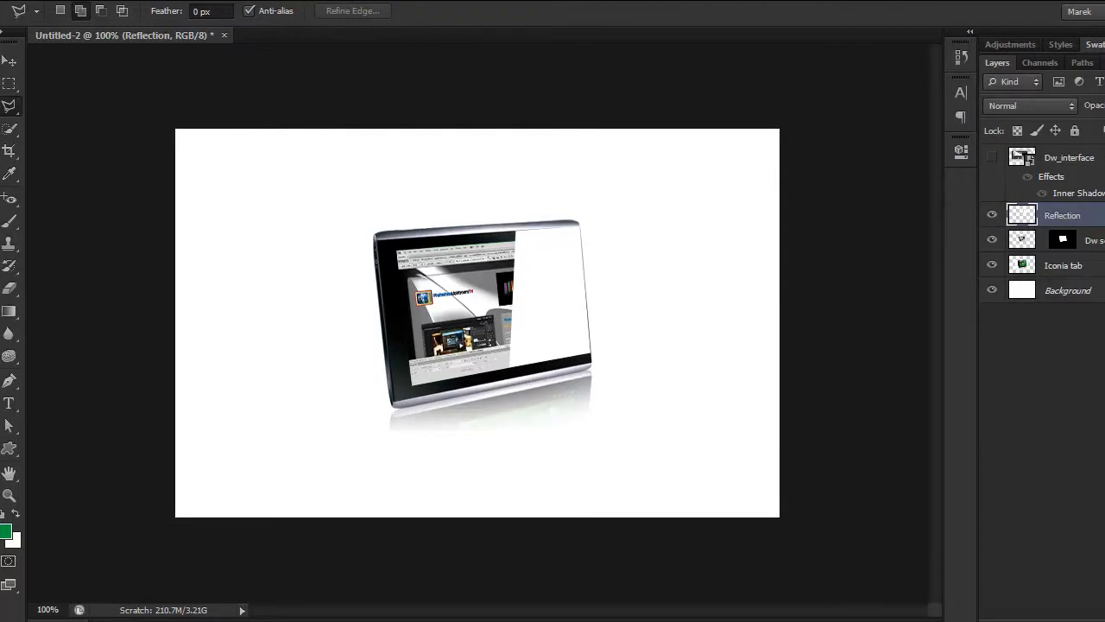
Step: Lower the Reflection layer's opacity to a faint, see-through glare and add a layer mask to the layer
drag(1099, 105, 1103, 106)
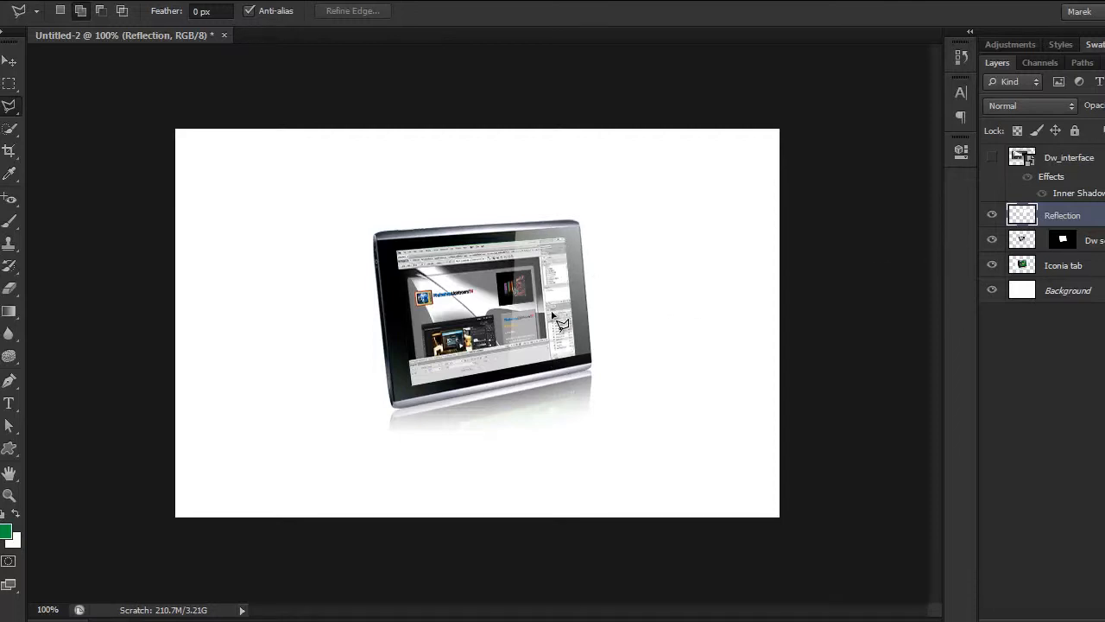
key(ctrl+plus)
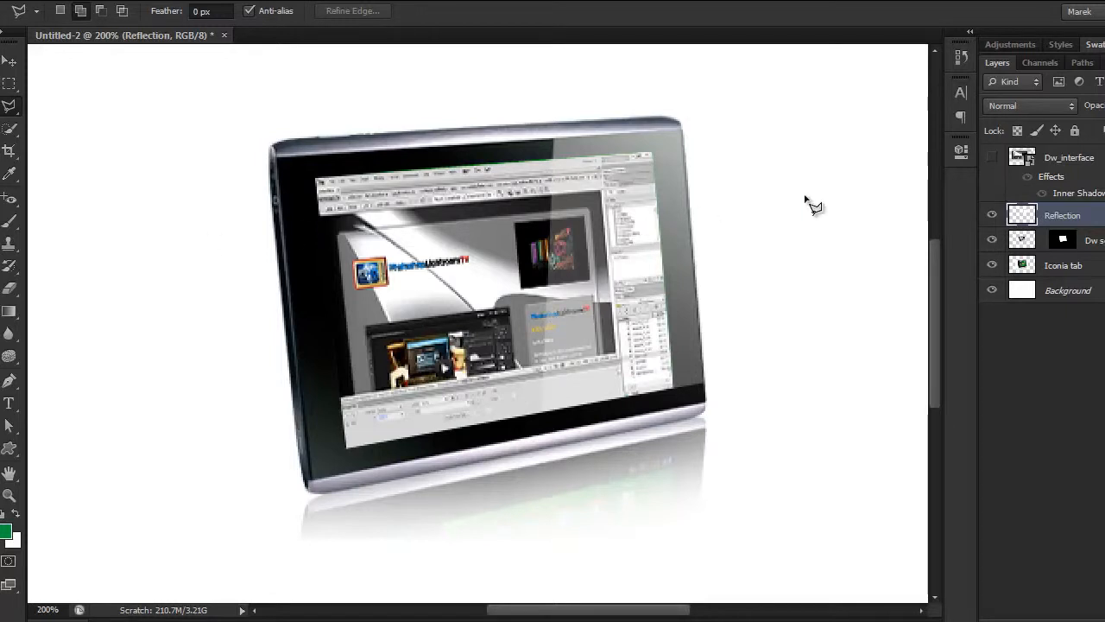
click(1057, 617)
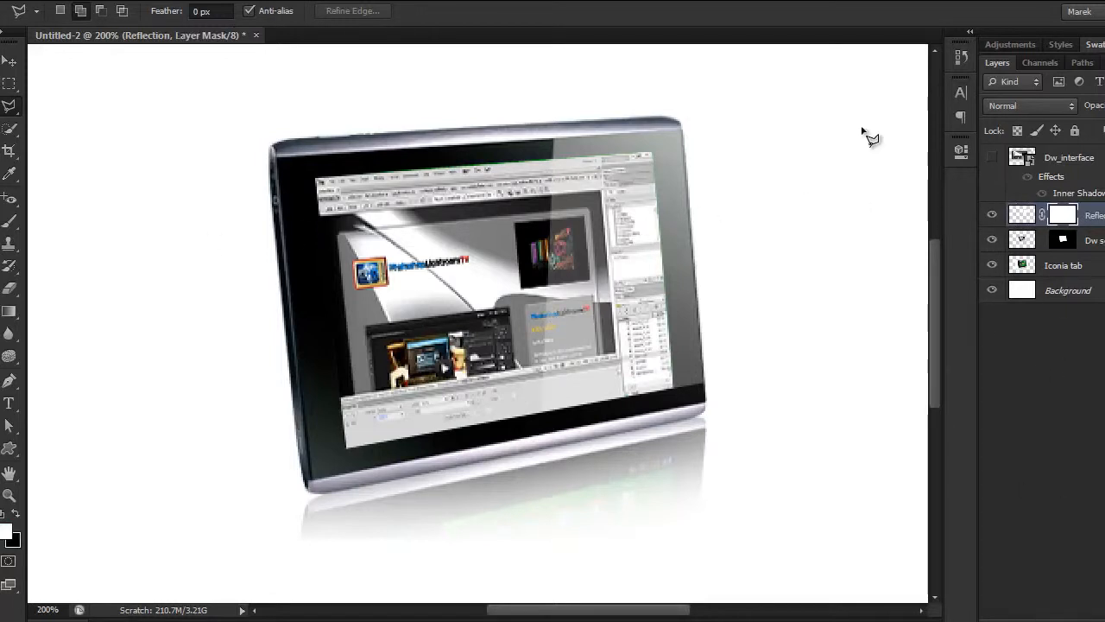
Step: Set up the regular Brush tool with a soft 20 px tip at 0% hardness
key(b)
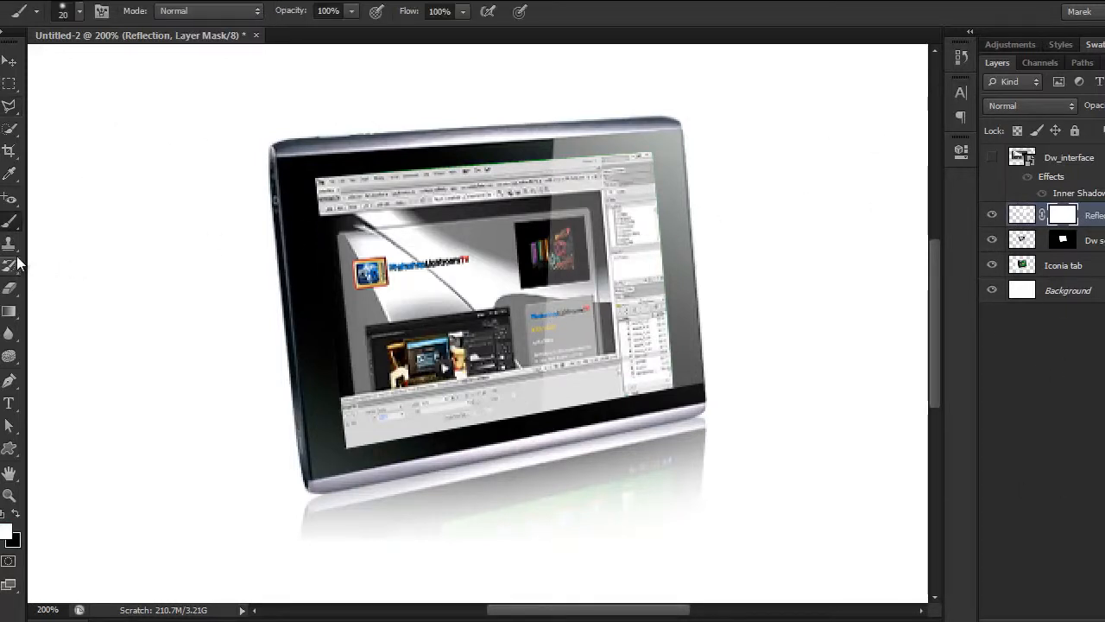
click(10, 226)
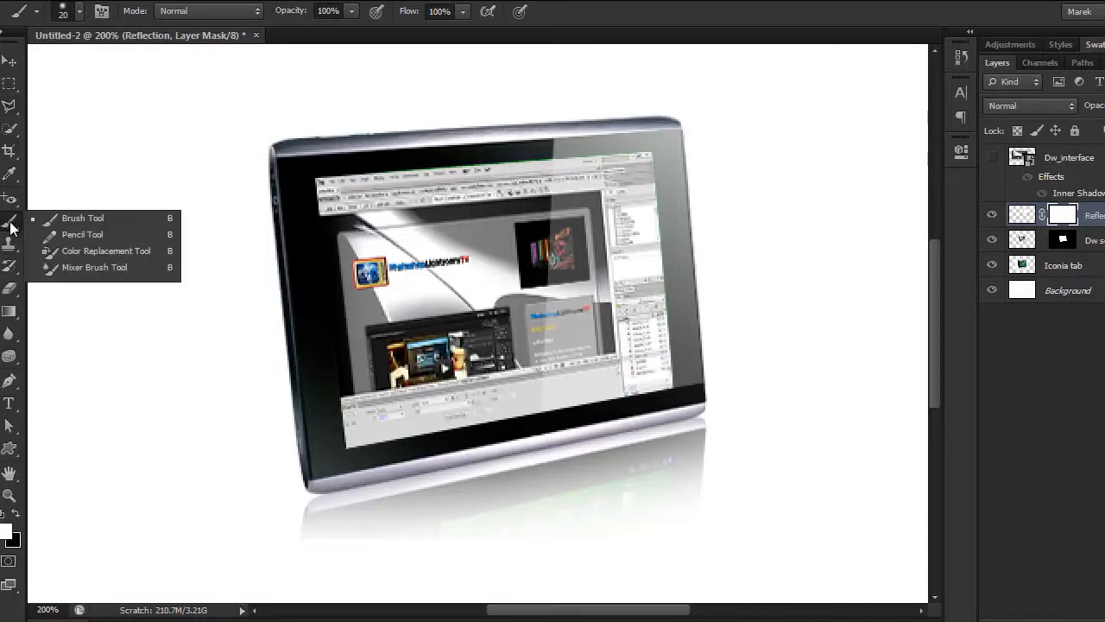
click(102, 217)
click(79, 11)
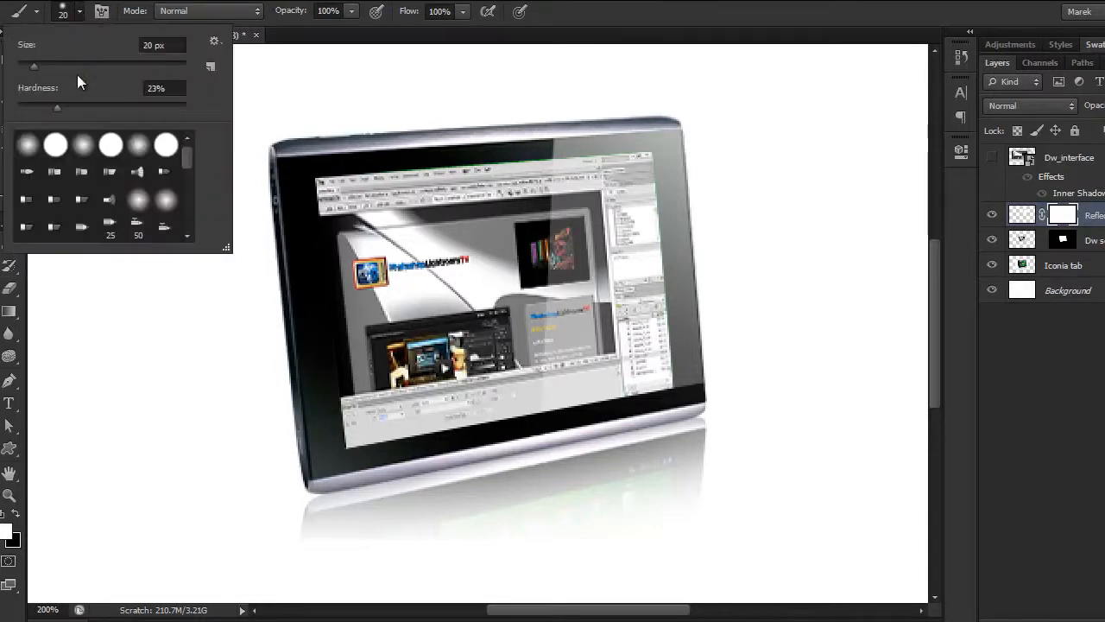
drag(55, 108, 18, 108)
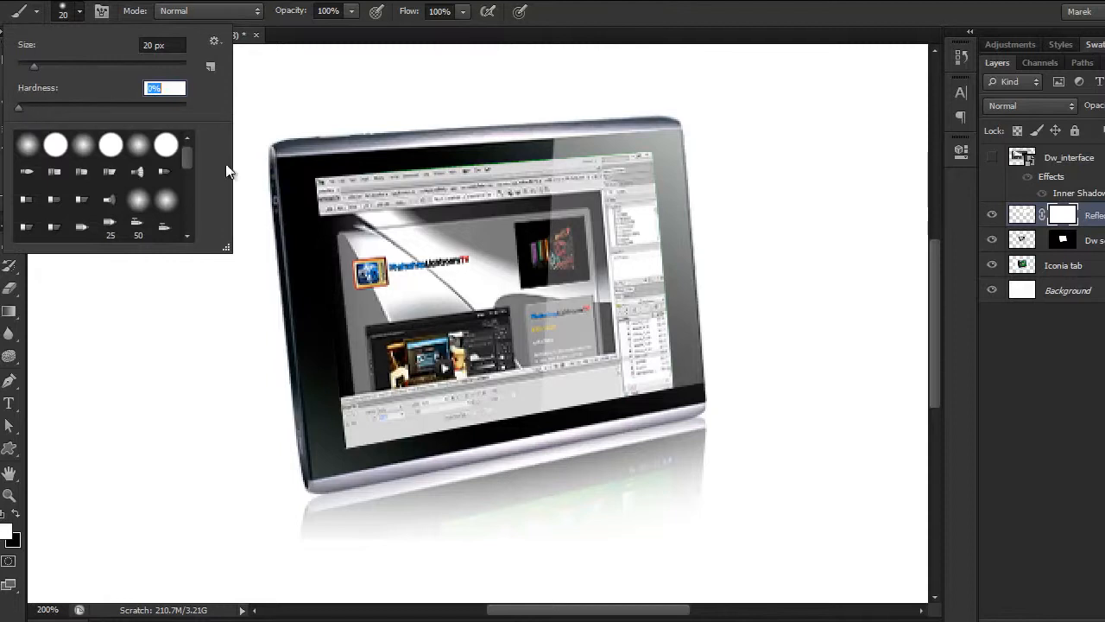
click(79, 12)
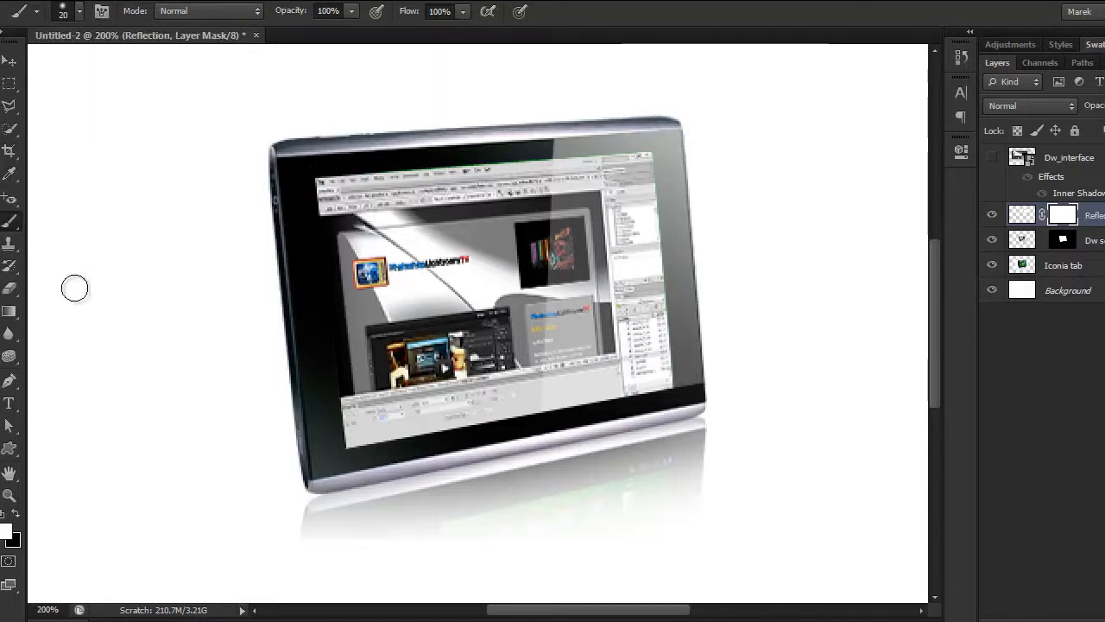
Step: Paint black on the Reflection layer's mask down the left edge of the glare to soften its hard border
click(15, 513)
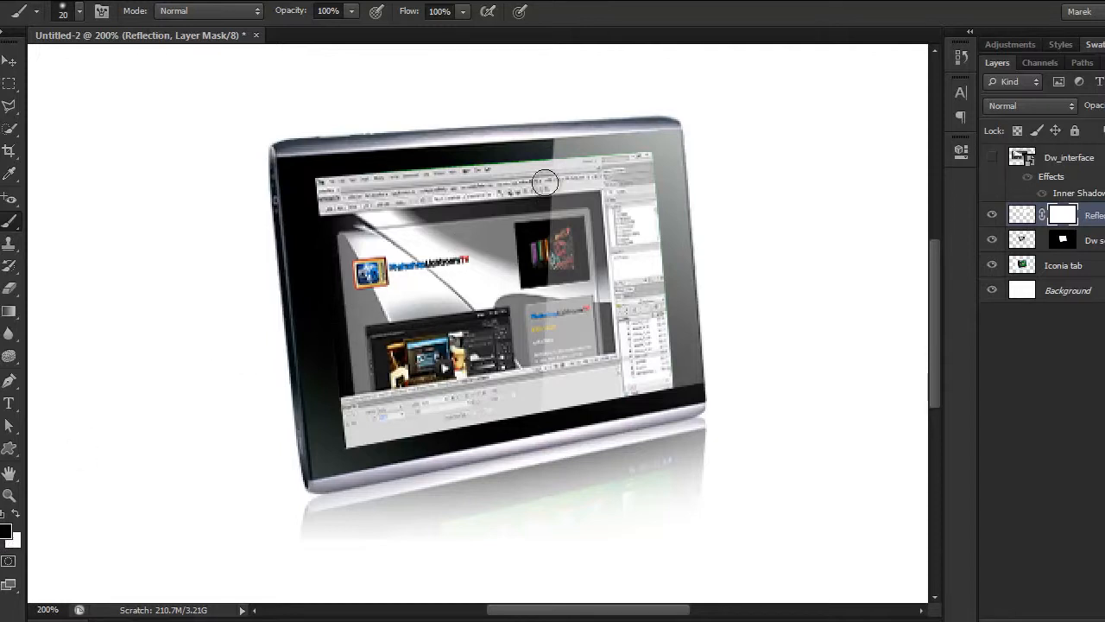
drag(554, 147, 542, 403)
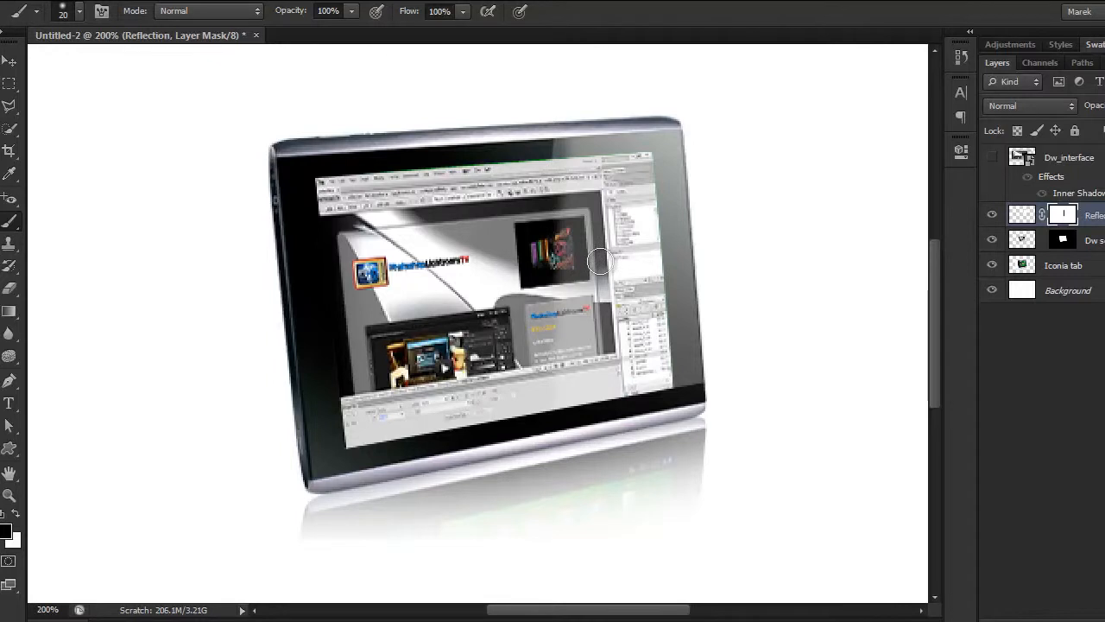
key(ctrl+minus)
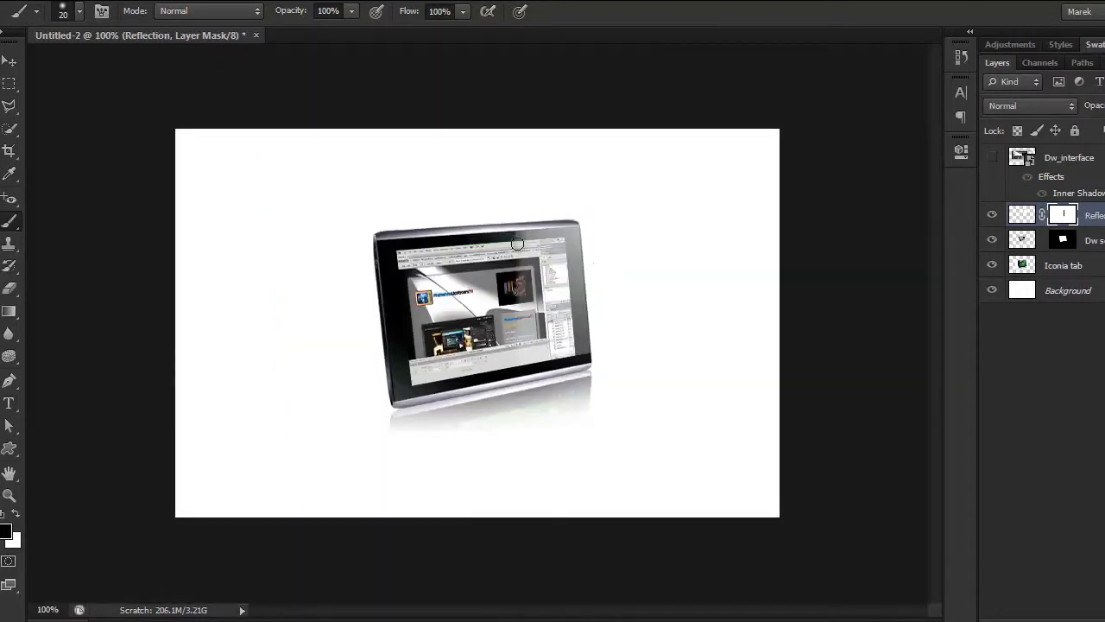
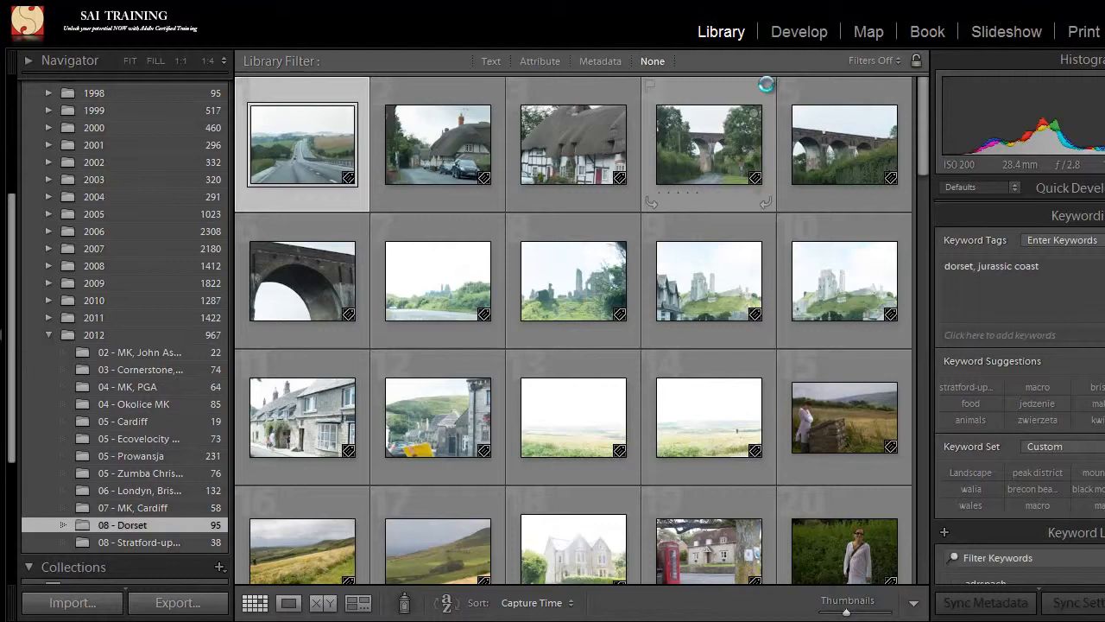
Step: Open the first Dorset road photo in the Develop module and enable lens profile corrections for it
key(d)
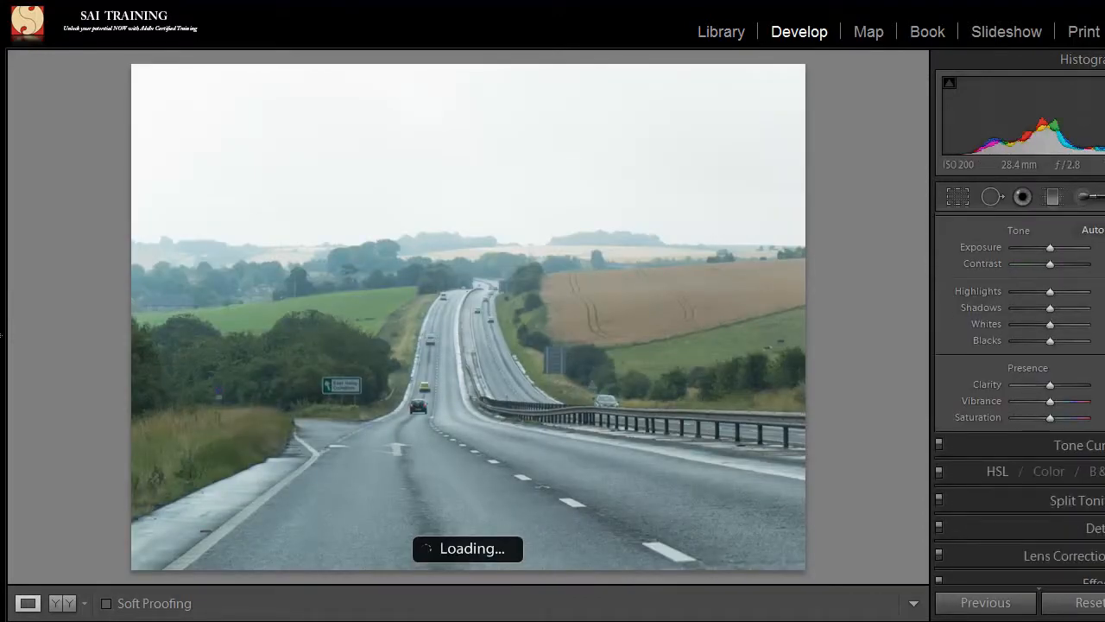
click(1071, 555)
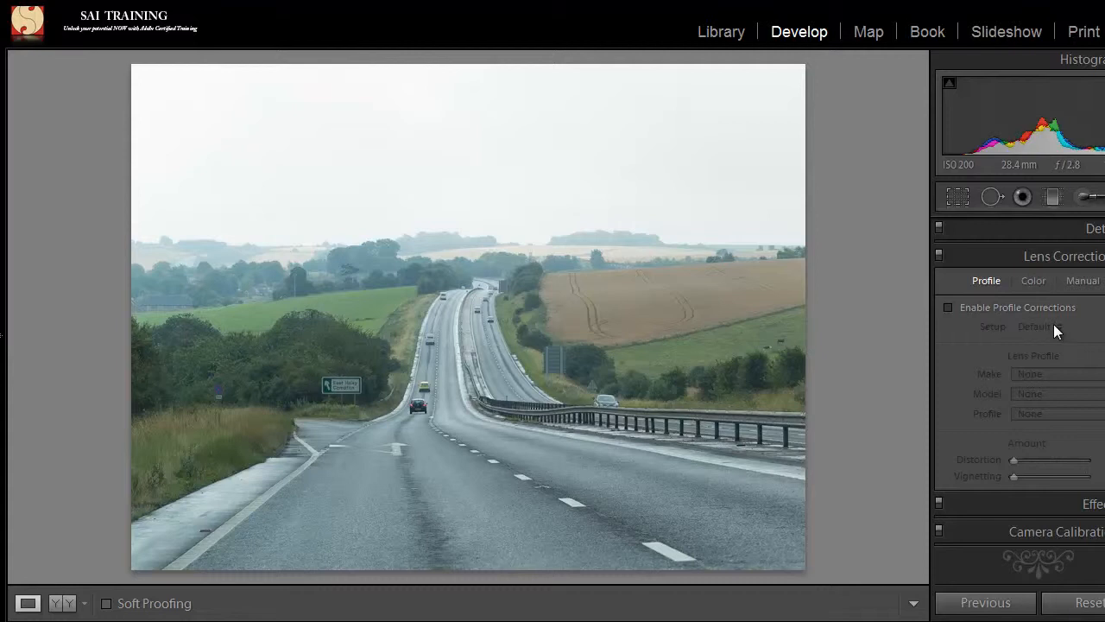
click(949, 308)
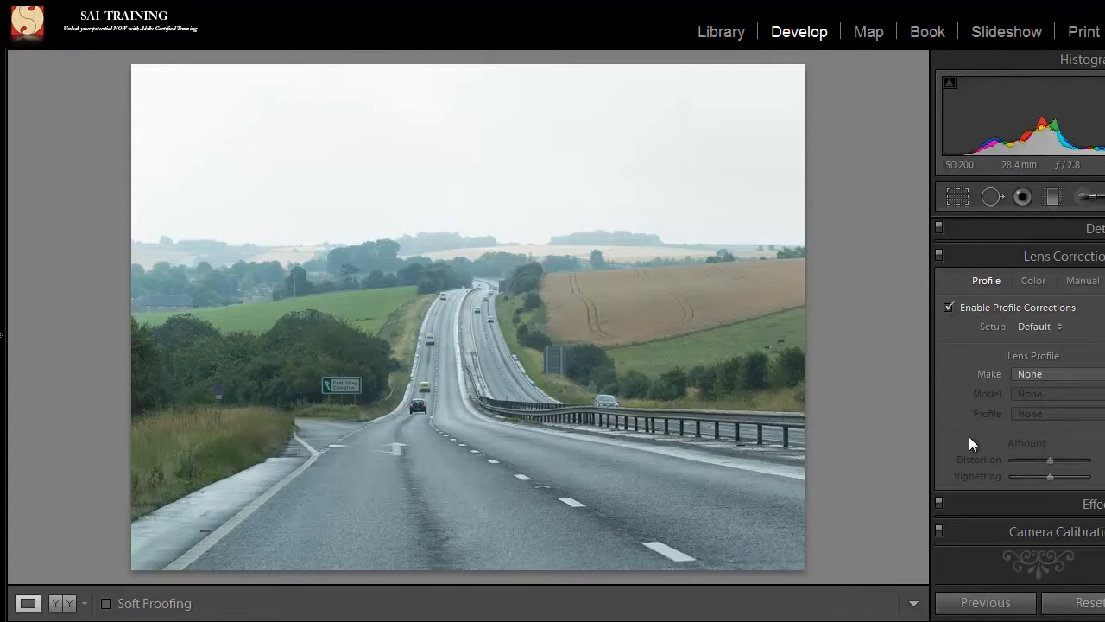
Step: Set the lens profile make to Fujifilm, with the Fujifilm FinePix X10 model and its matching Adobe profile
click(1036, 374)
click(1060, 106)
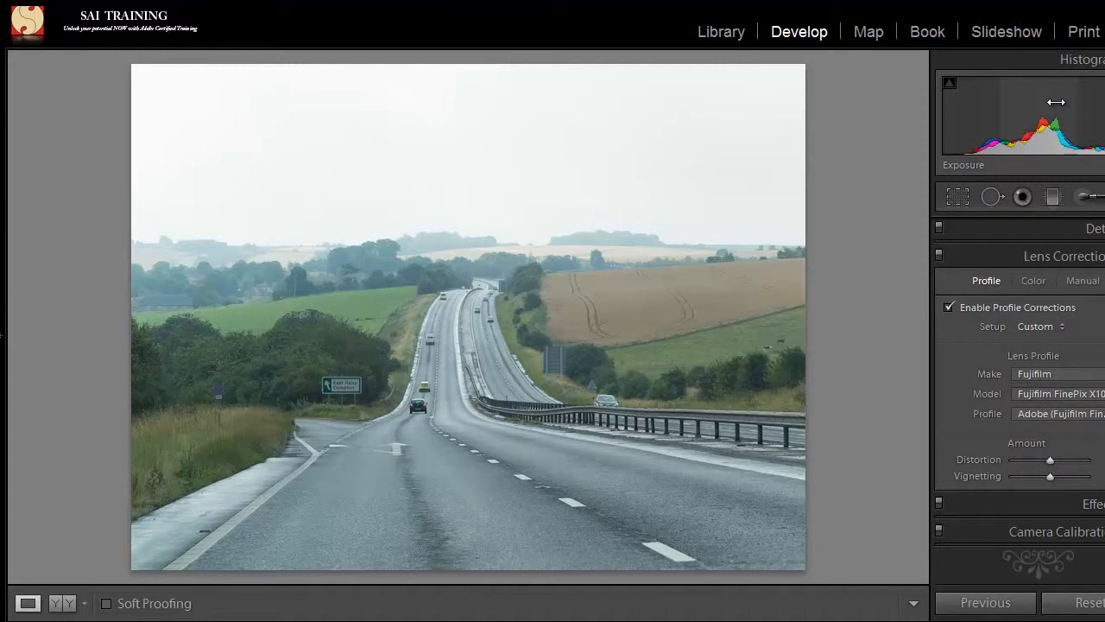
click(1096, 395)
click(1086, 418)
click(1067, 414)
click(1053, 432)
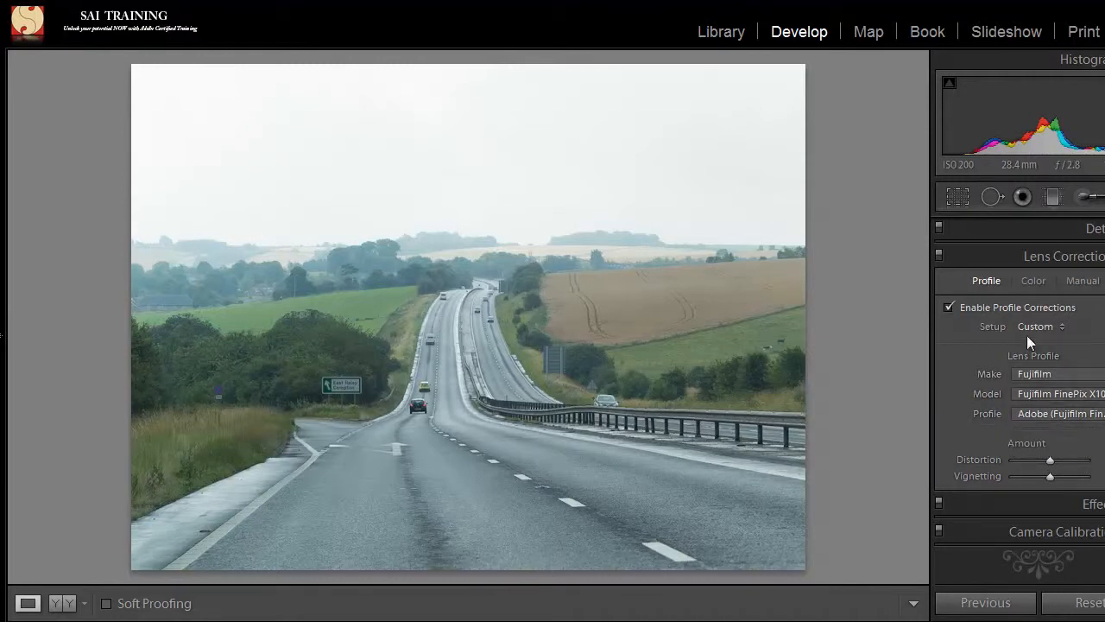
Step: Switch the profile corrections off and on repeatedly to compare the road photo with and without lens correction
click(949, 306)
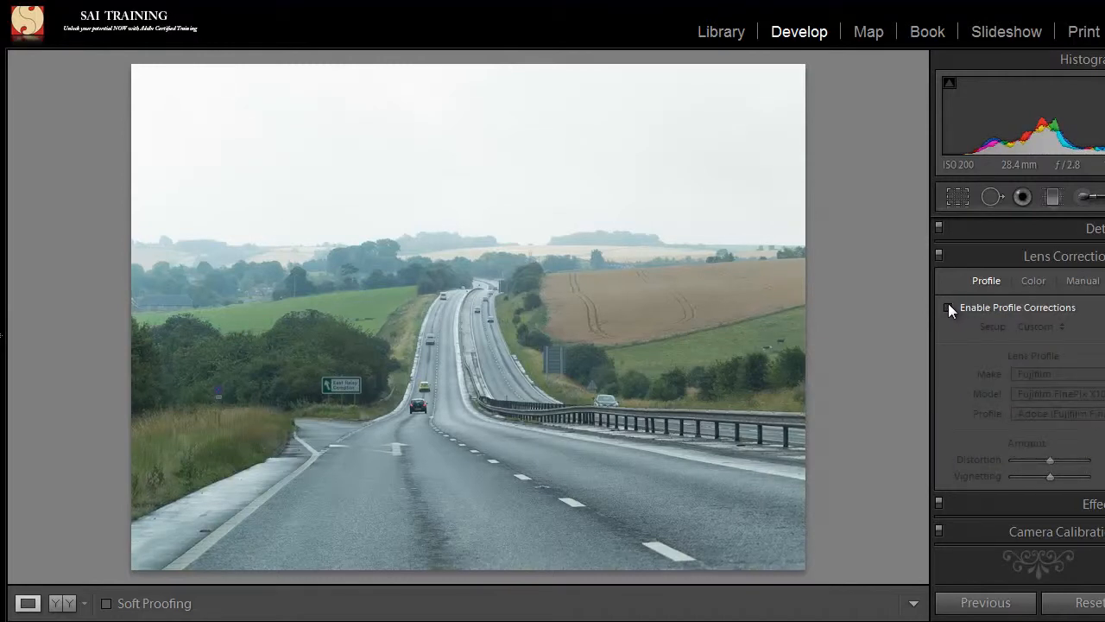
click(949, 306)
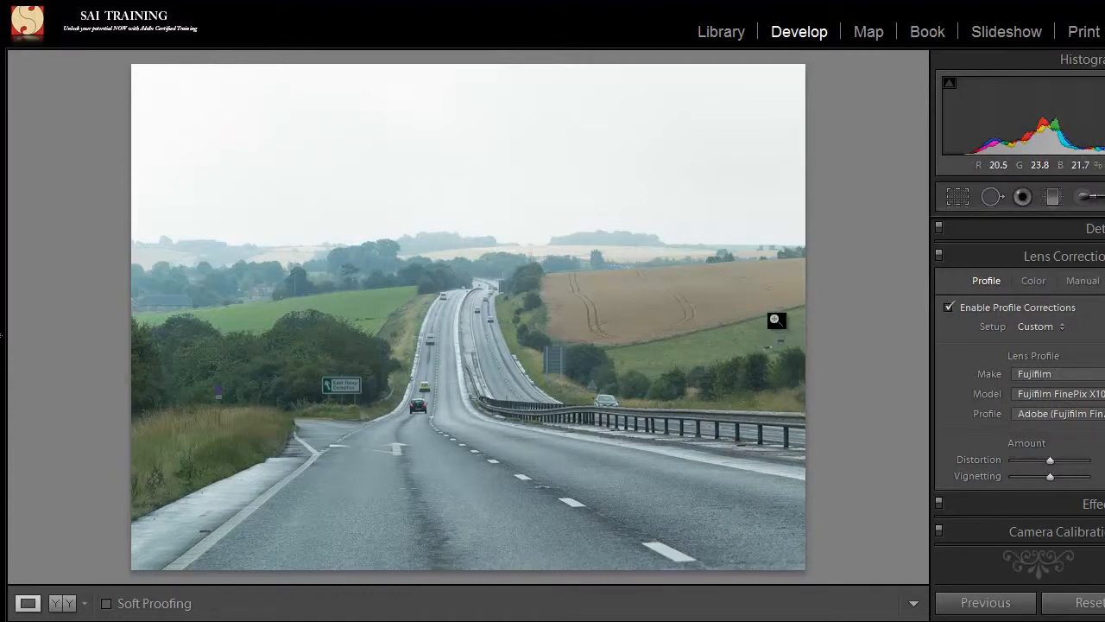
click(950, 306)
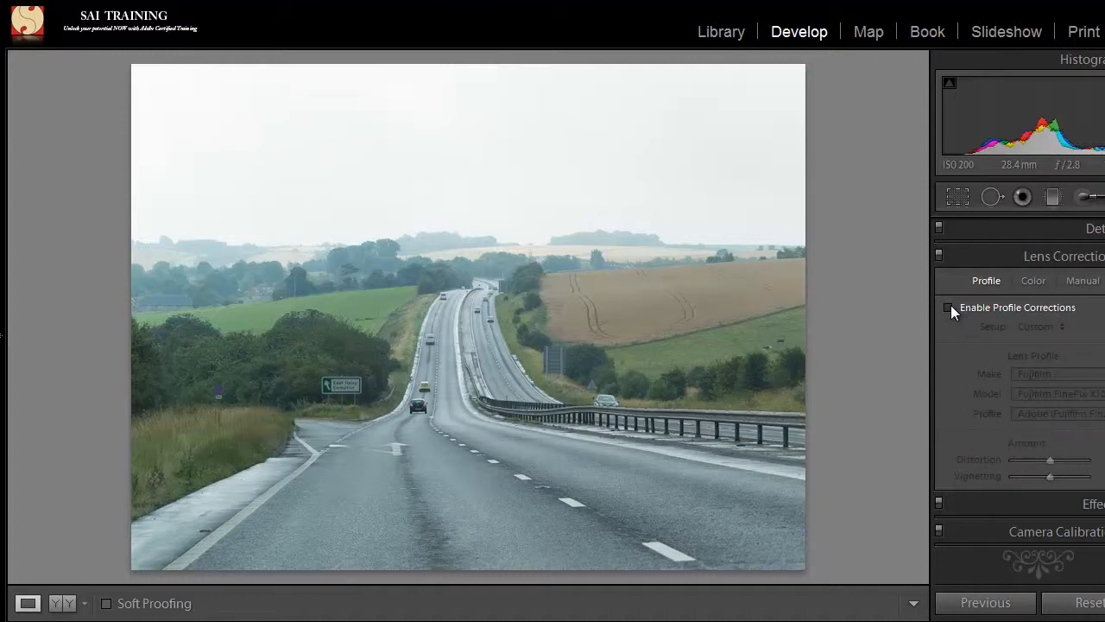
click(947, 307)
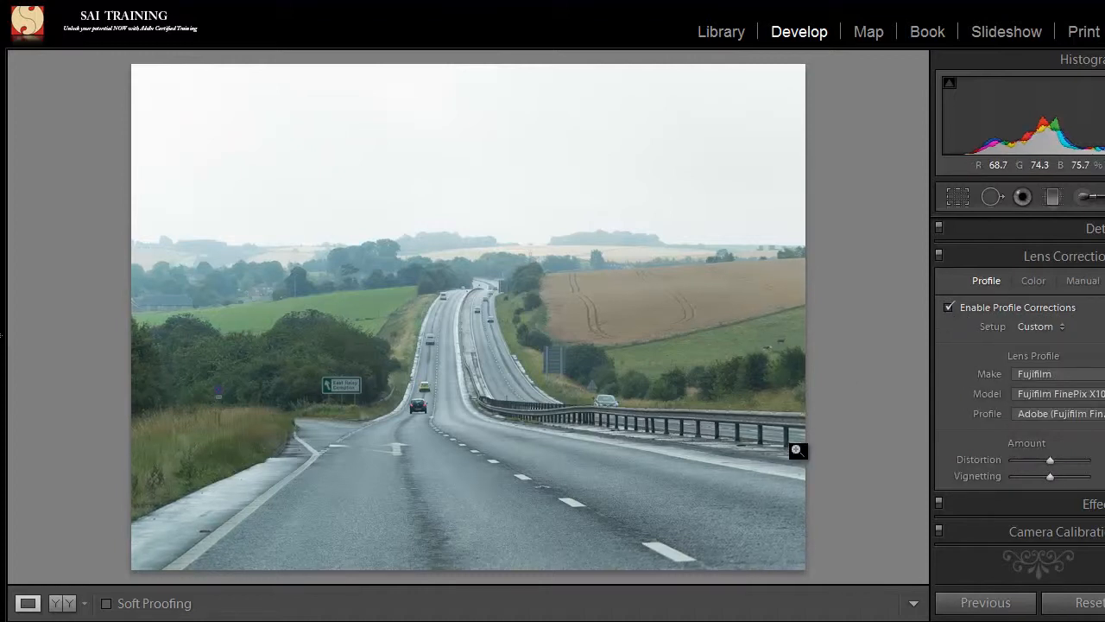
Step: Look through the folder's coastal photos, including Dorset_33.RAF and Dorset_43.RAF, for another lens correction example
mouse_move(552, 619)
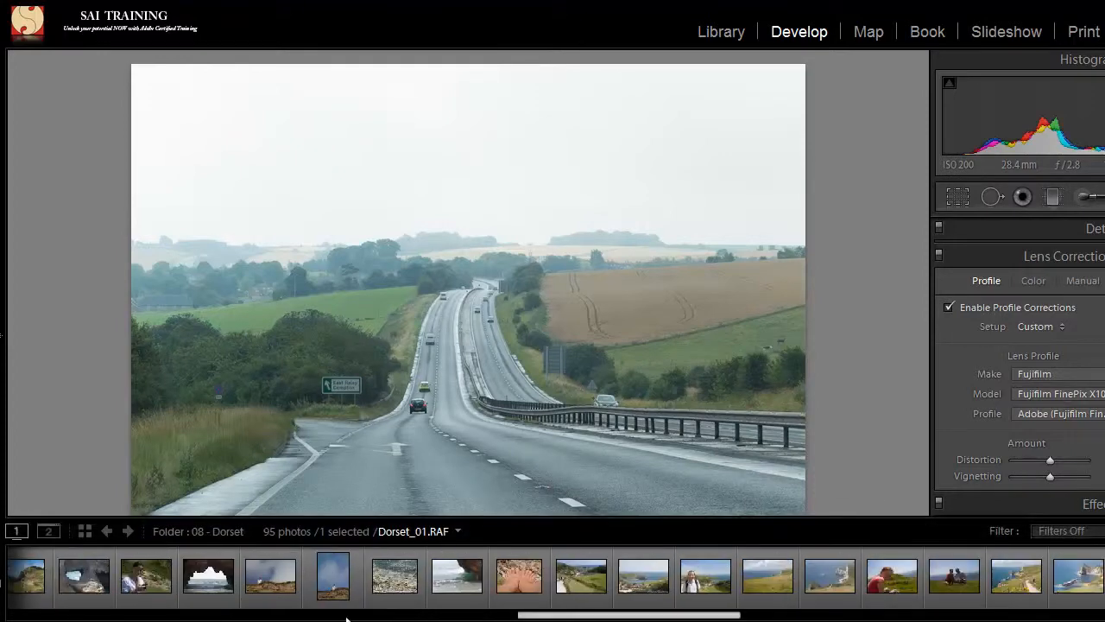
drag(622, 616, 432, 604)
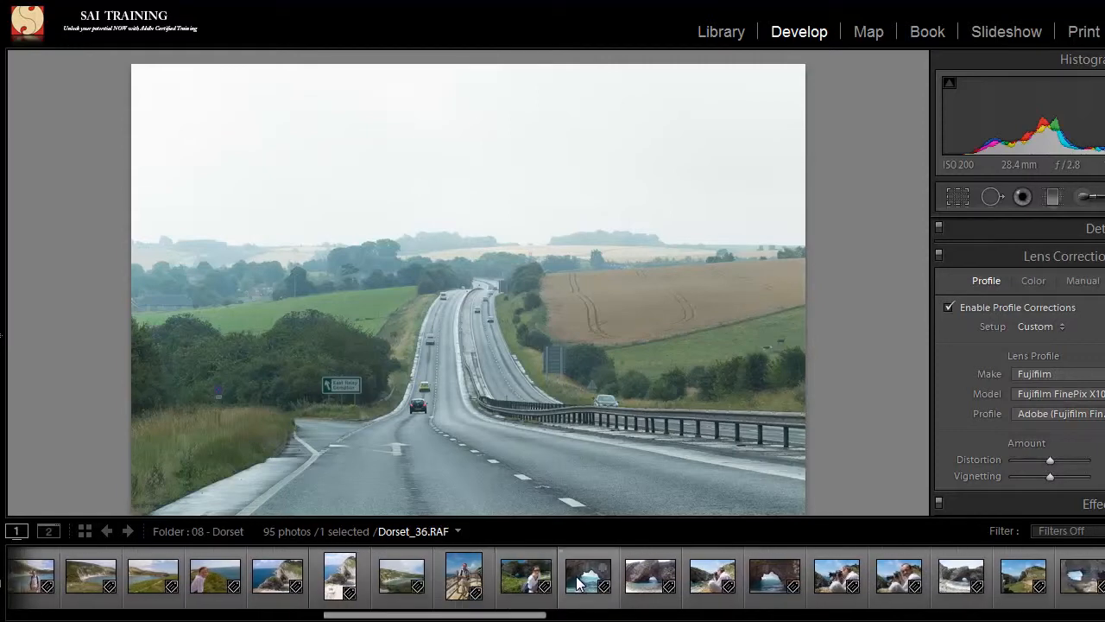
click(577, 585)
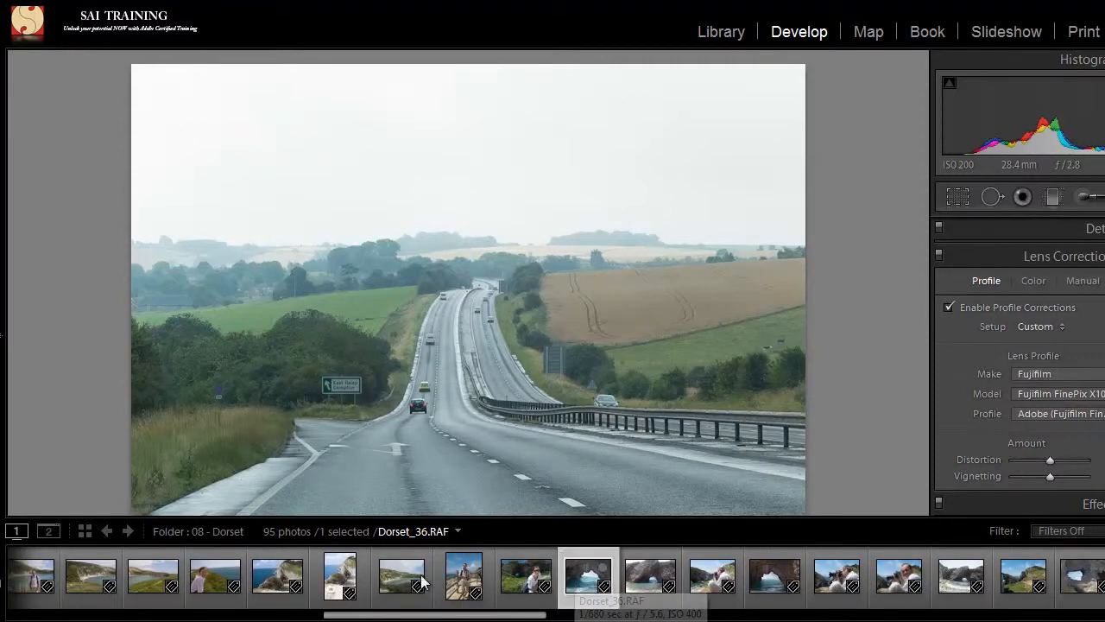
click(415, 568)
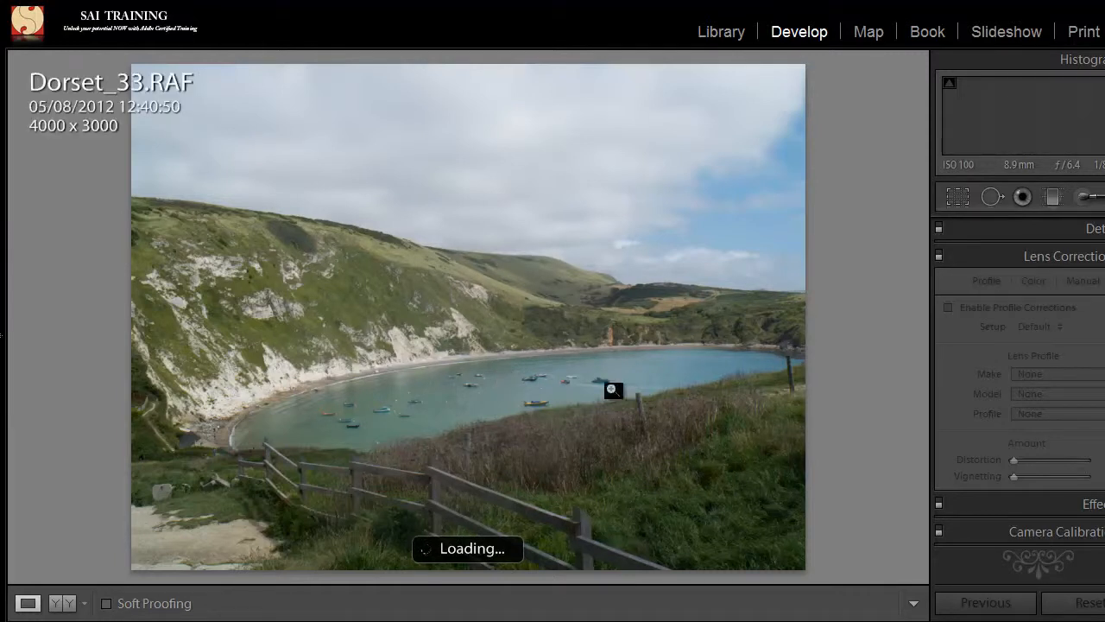
mouse_move(643, 618)
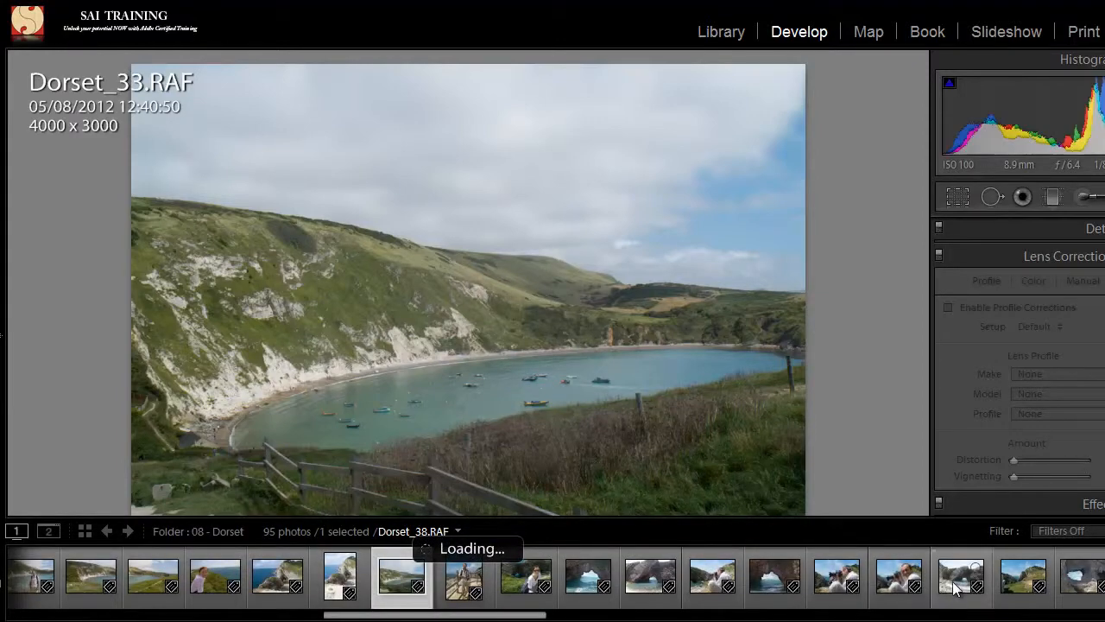
click(1014, 585)
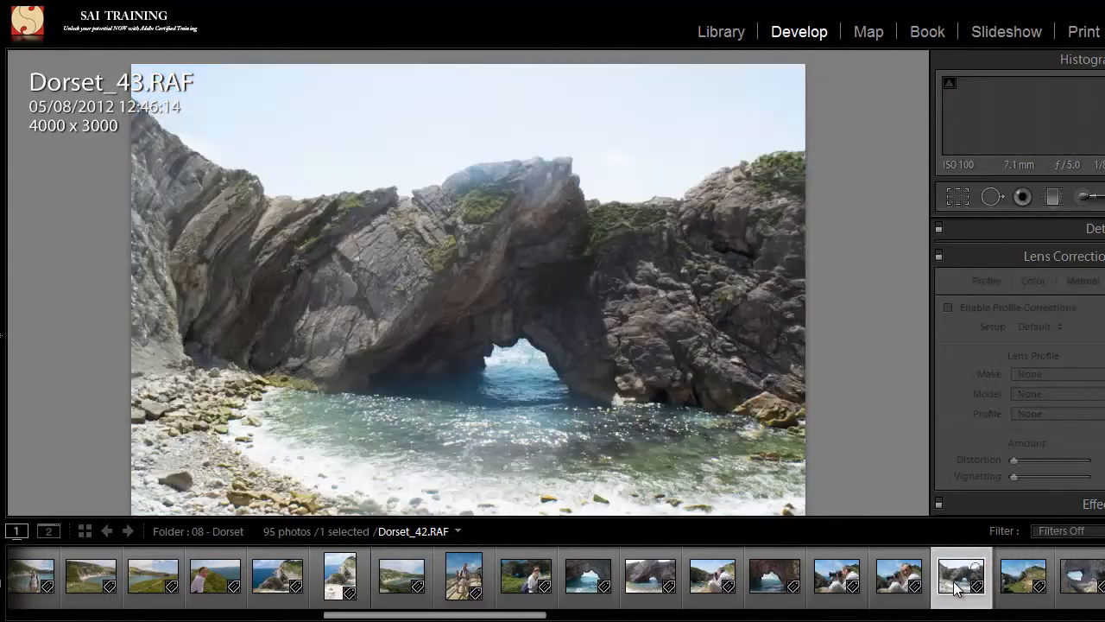
click(957, 587)
Step: Open the beach photo Dorset_64.CR2, view its exposure and lens details in the info overlay, and hide the overlay
drag(518, 615, 823, 619)
click(795, 584)
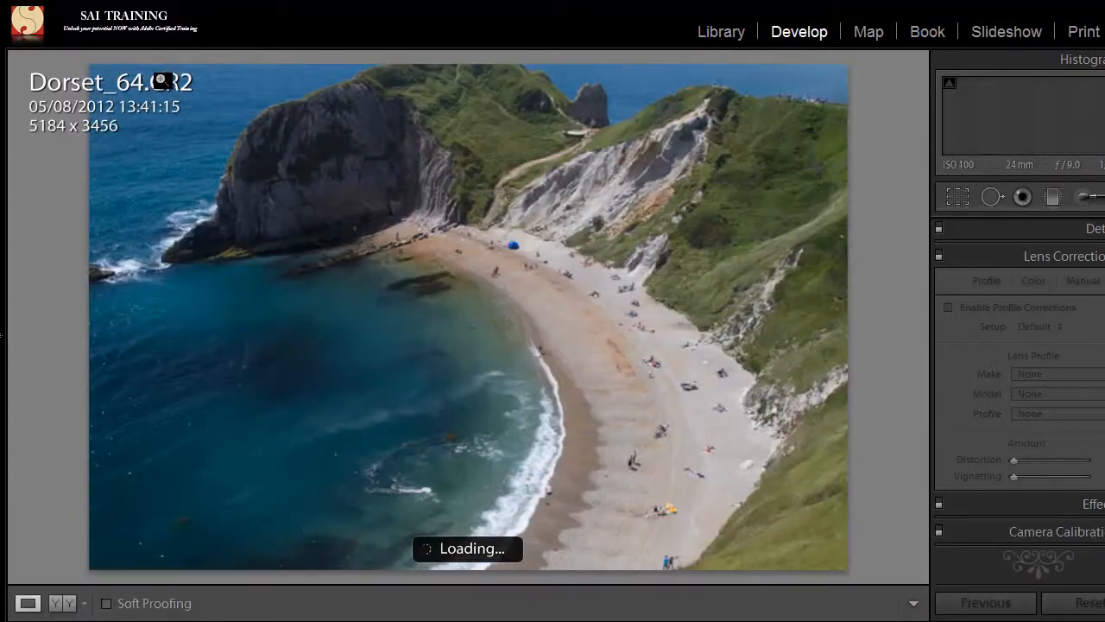
key(i)
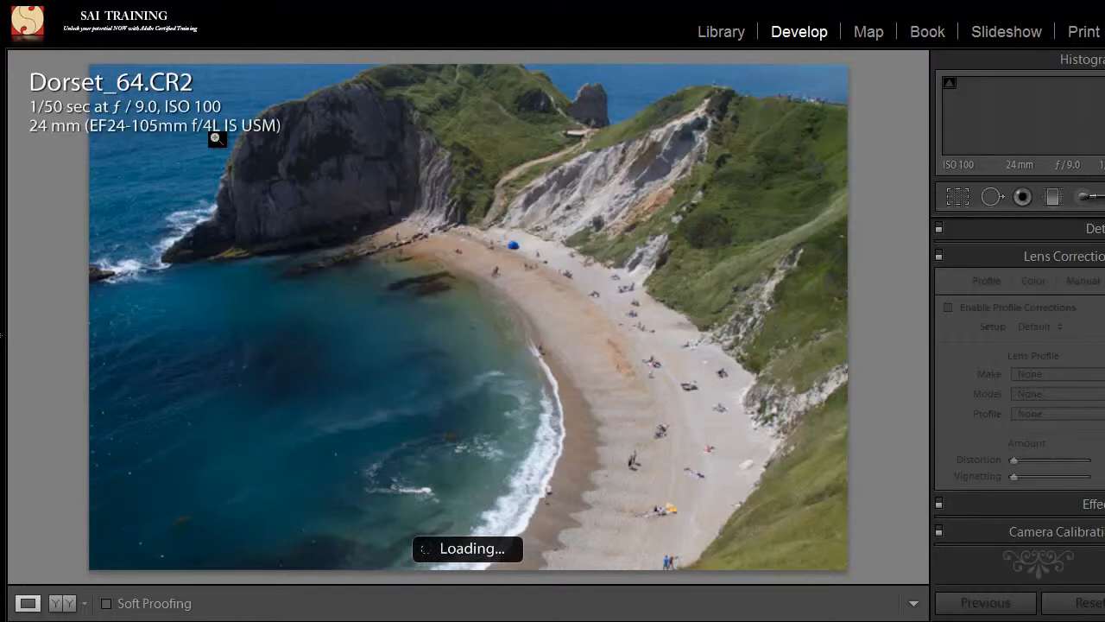
key(i)
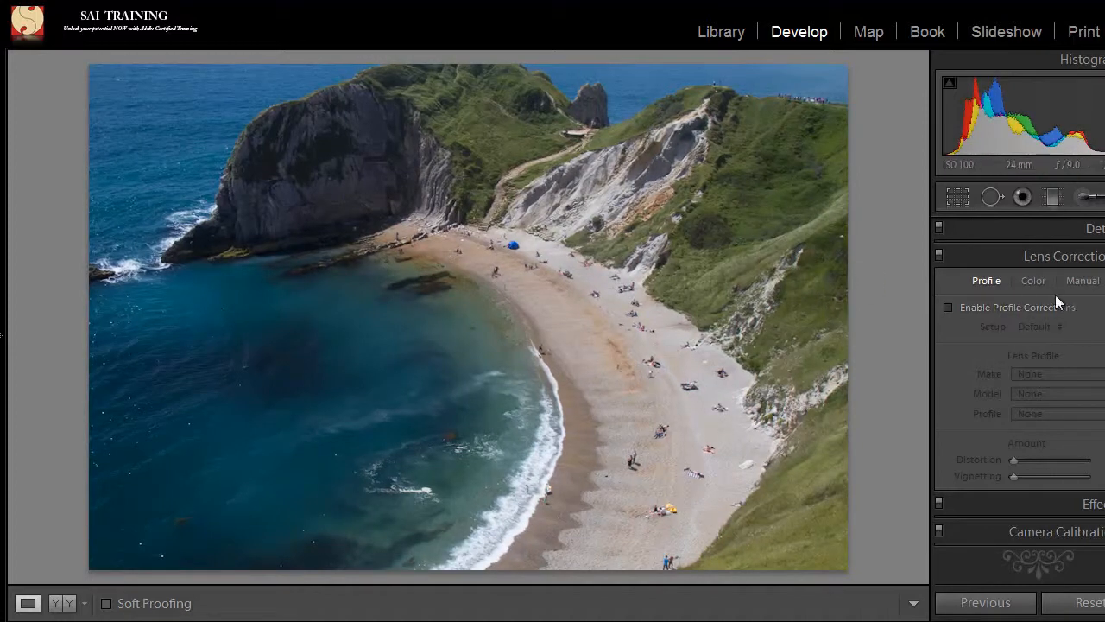
Step: Enable lens profile corrections for the beach photo and check the available Canon EF 24-105mm profiles
click(949, 308)
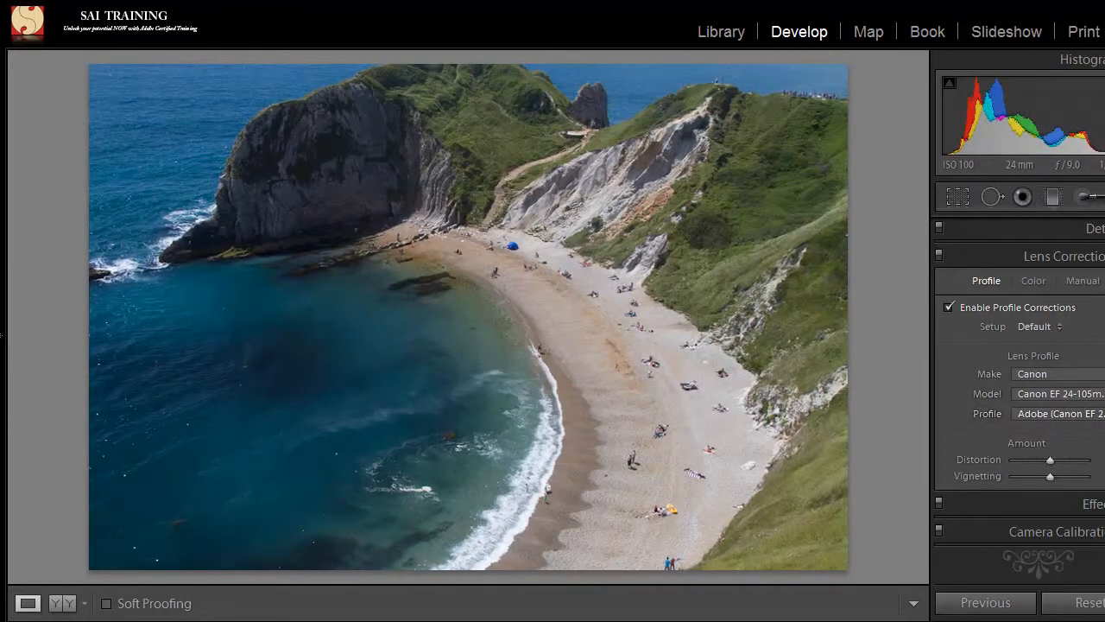
click(1051, 415)
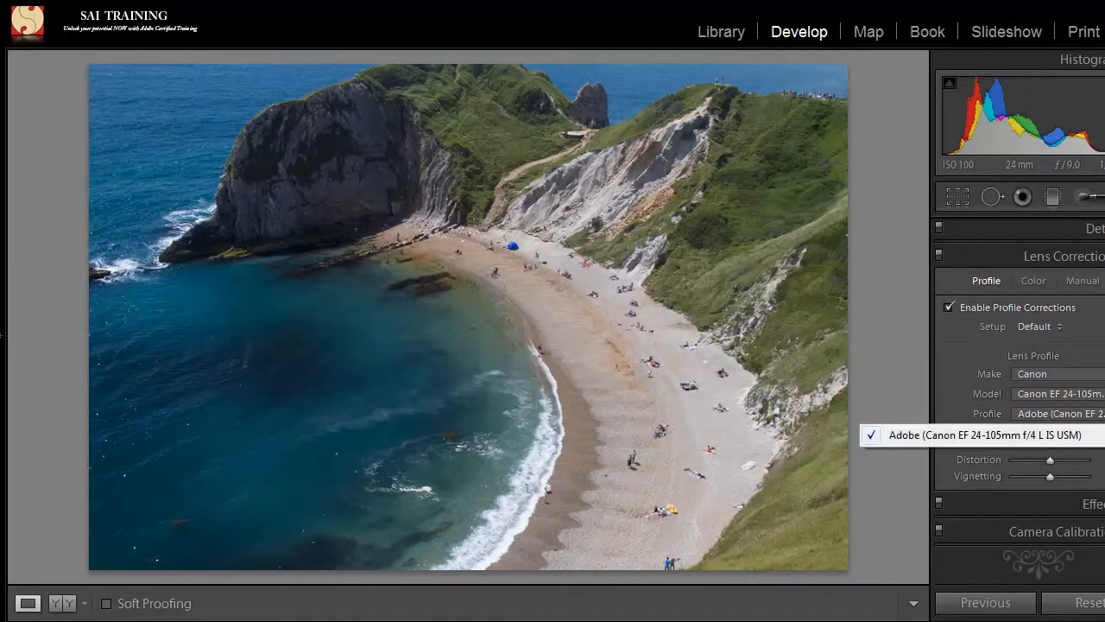
click(952, 364)
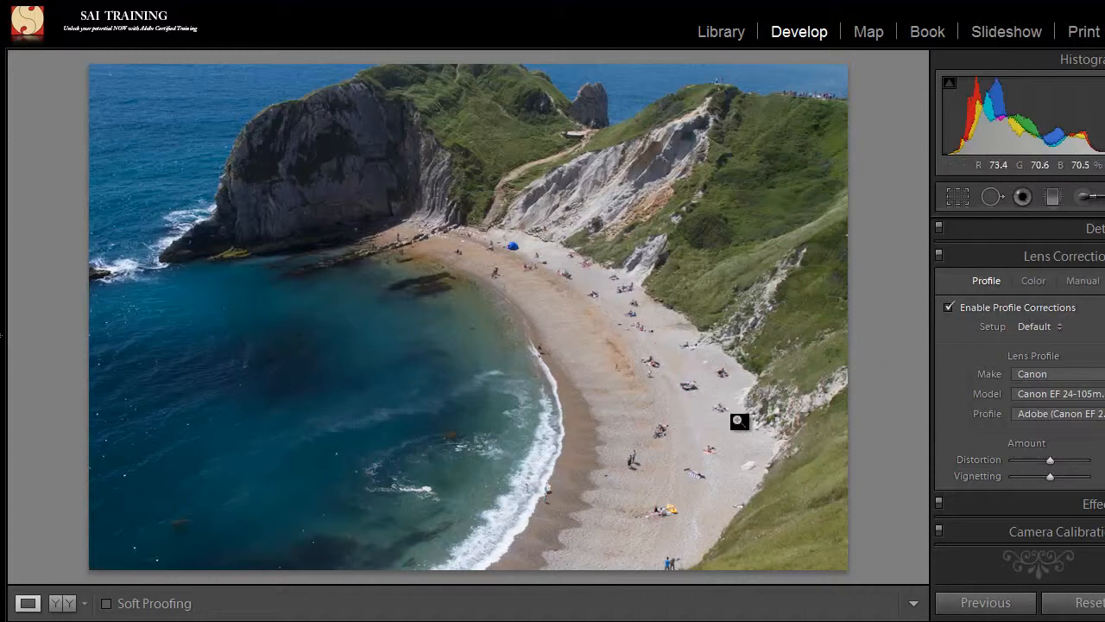
Step: Select all photos in the folder and synchronize only the Lens Corrections and Process Version settings to them
key(ctrl+a)
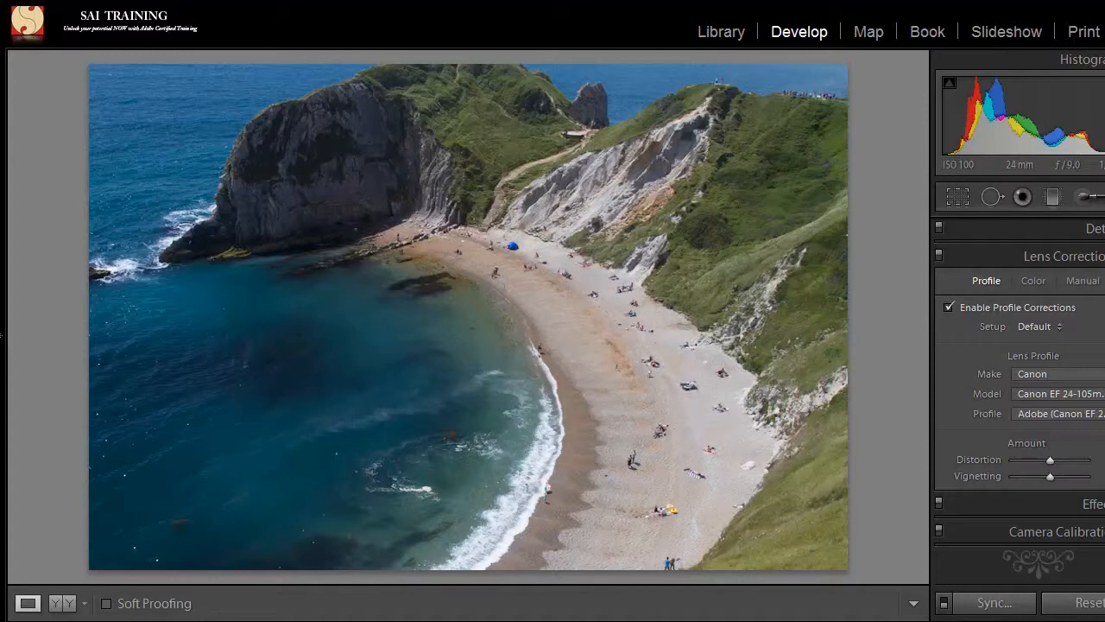
mouse_move(640, 616)
click(999, 604)
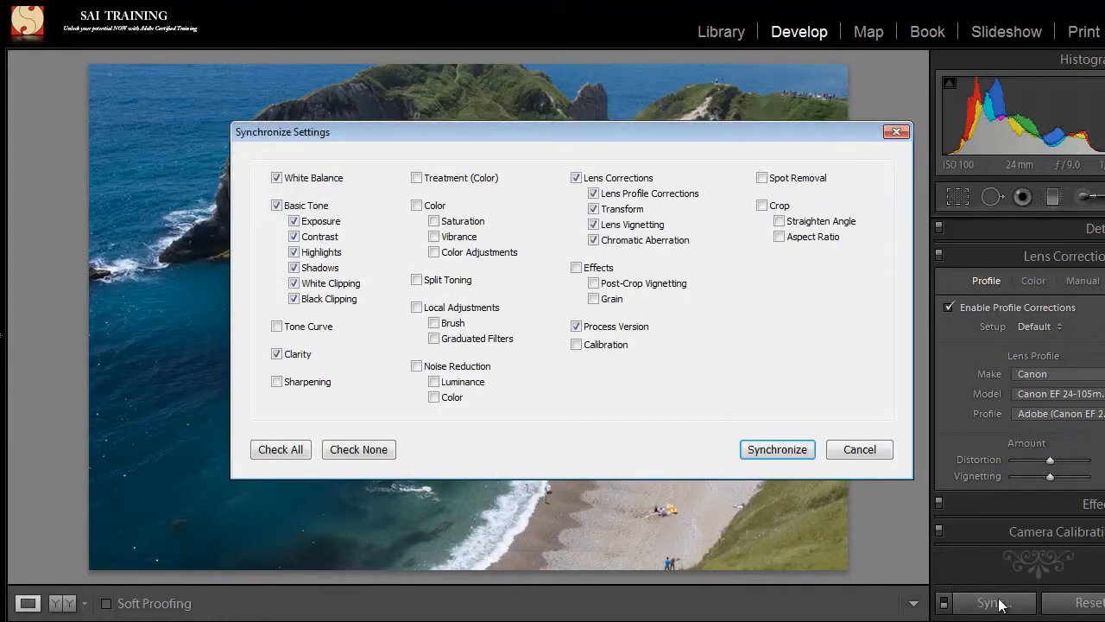
click(340, 451)
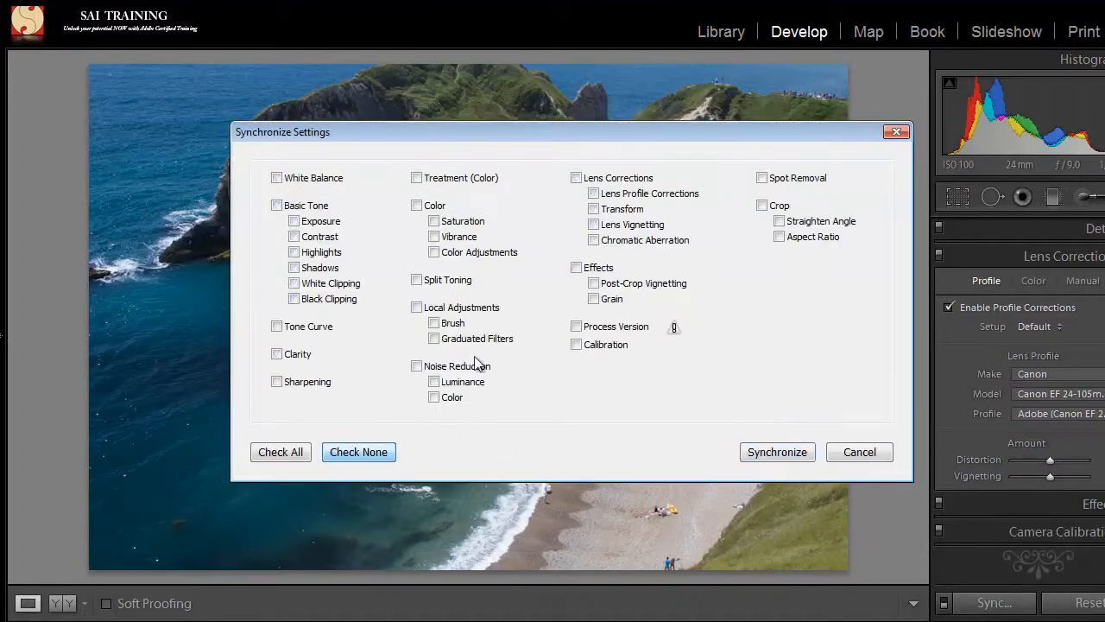
click(577, 177)
click(578, 328)
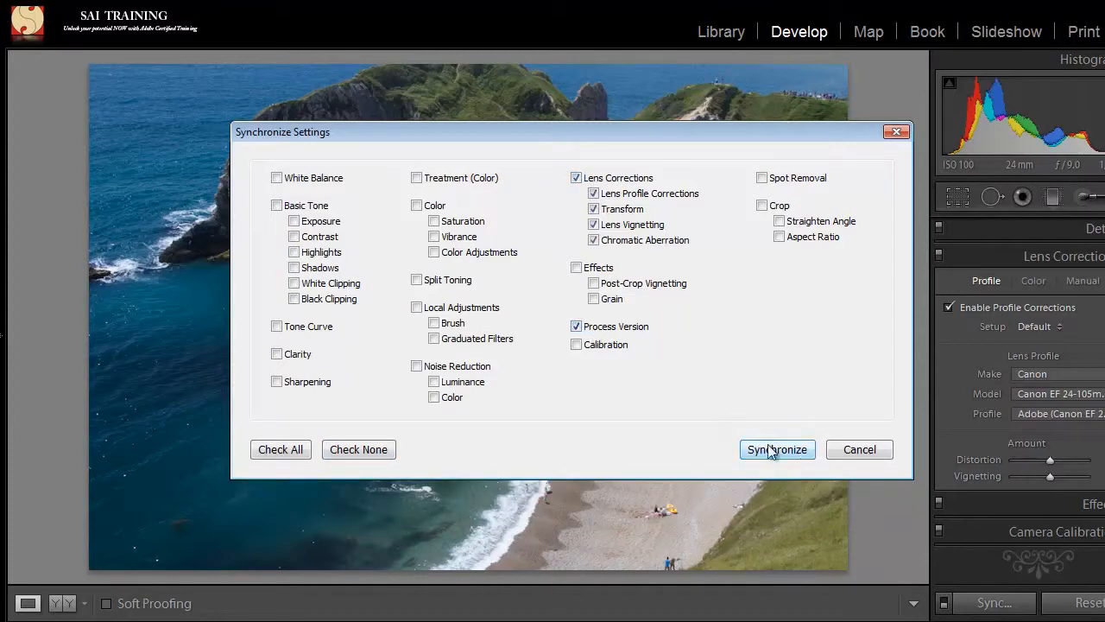
click(772, 449)
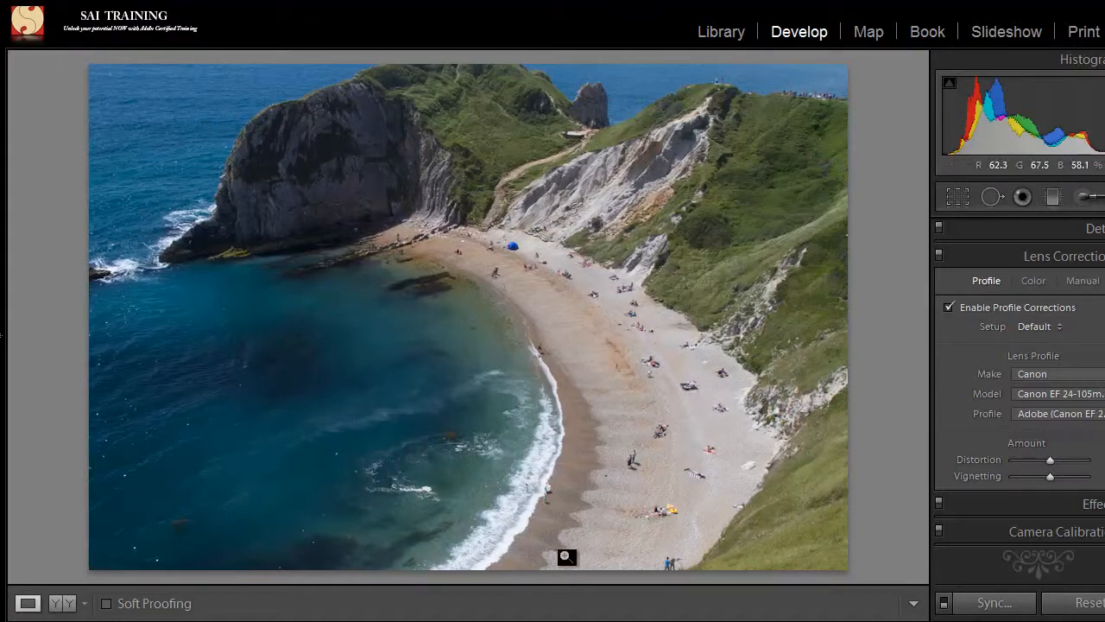
Step: Open the bay photo Dorset_67.CR2 to check its synchronized lens profile correction
mouse_move(533, 606)
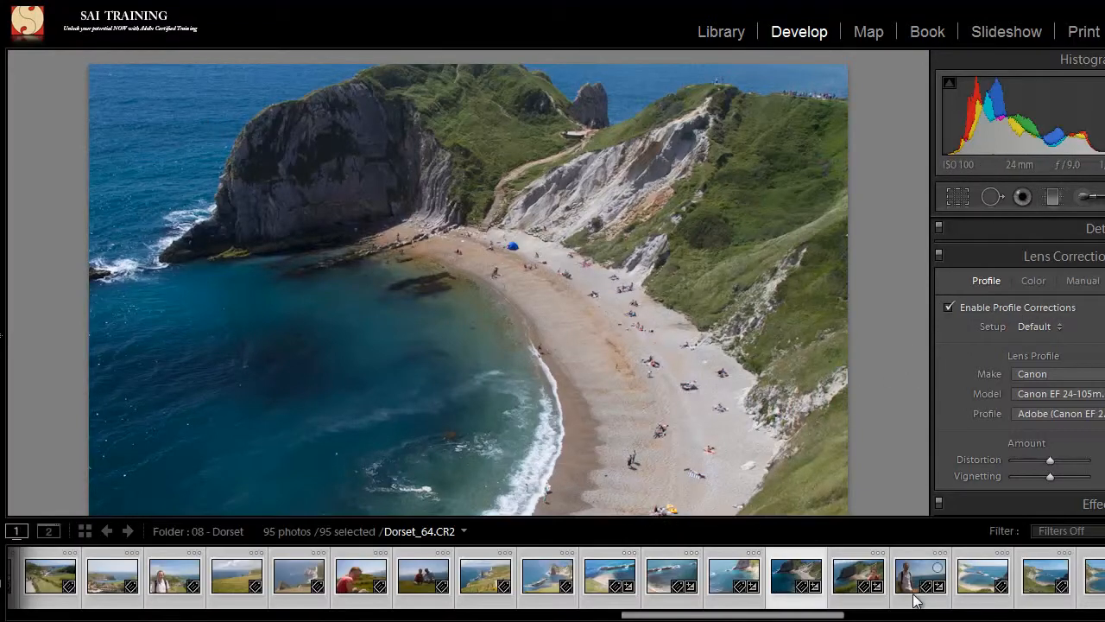
click(973, 590)
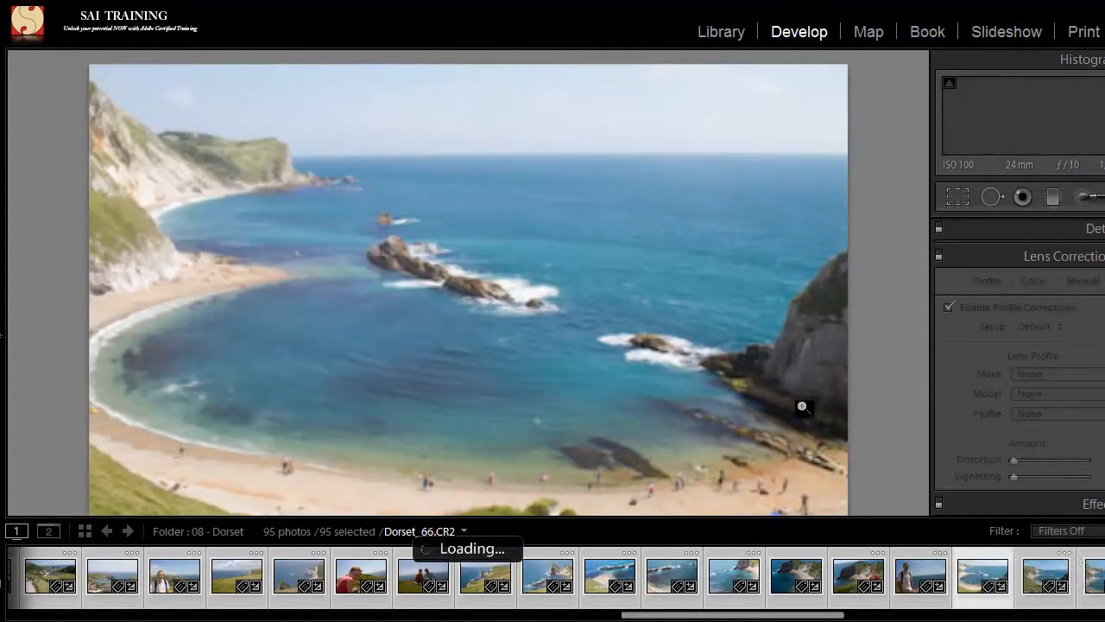